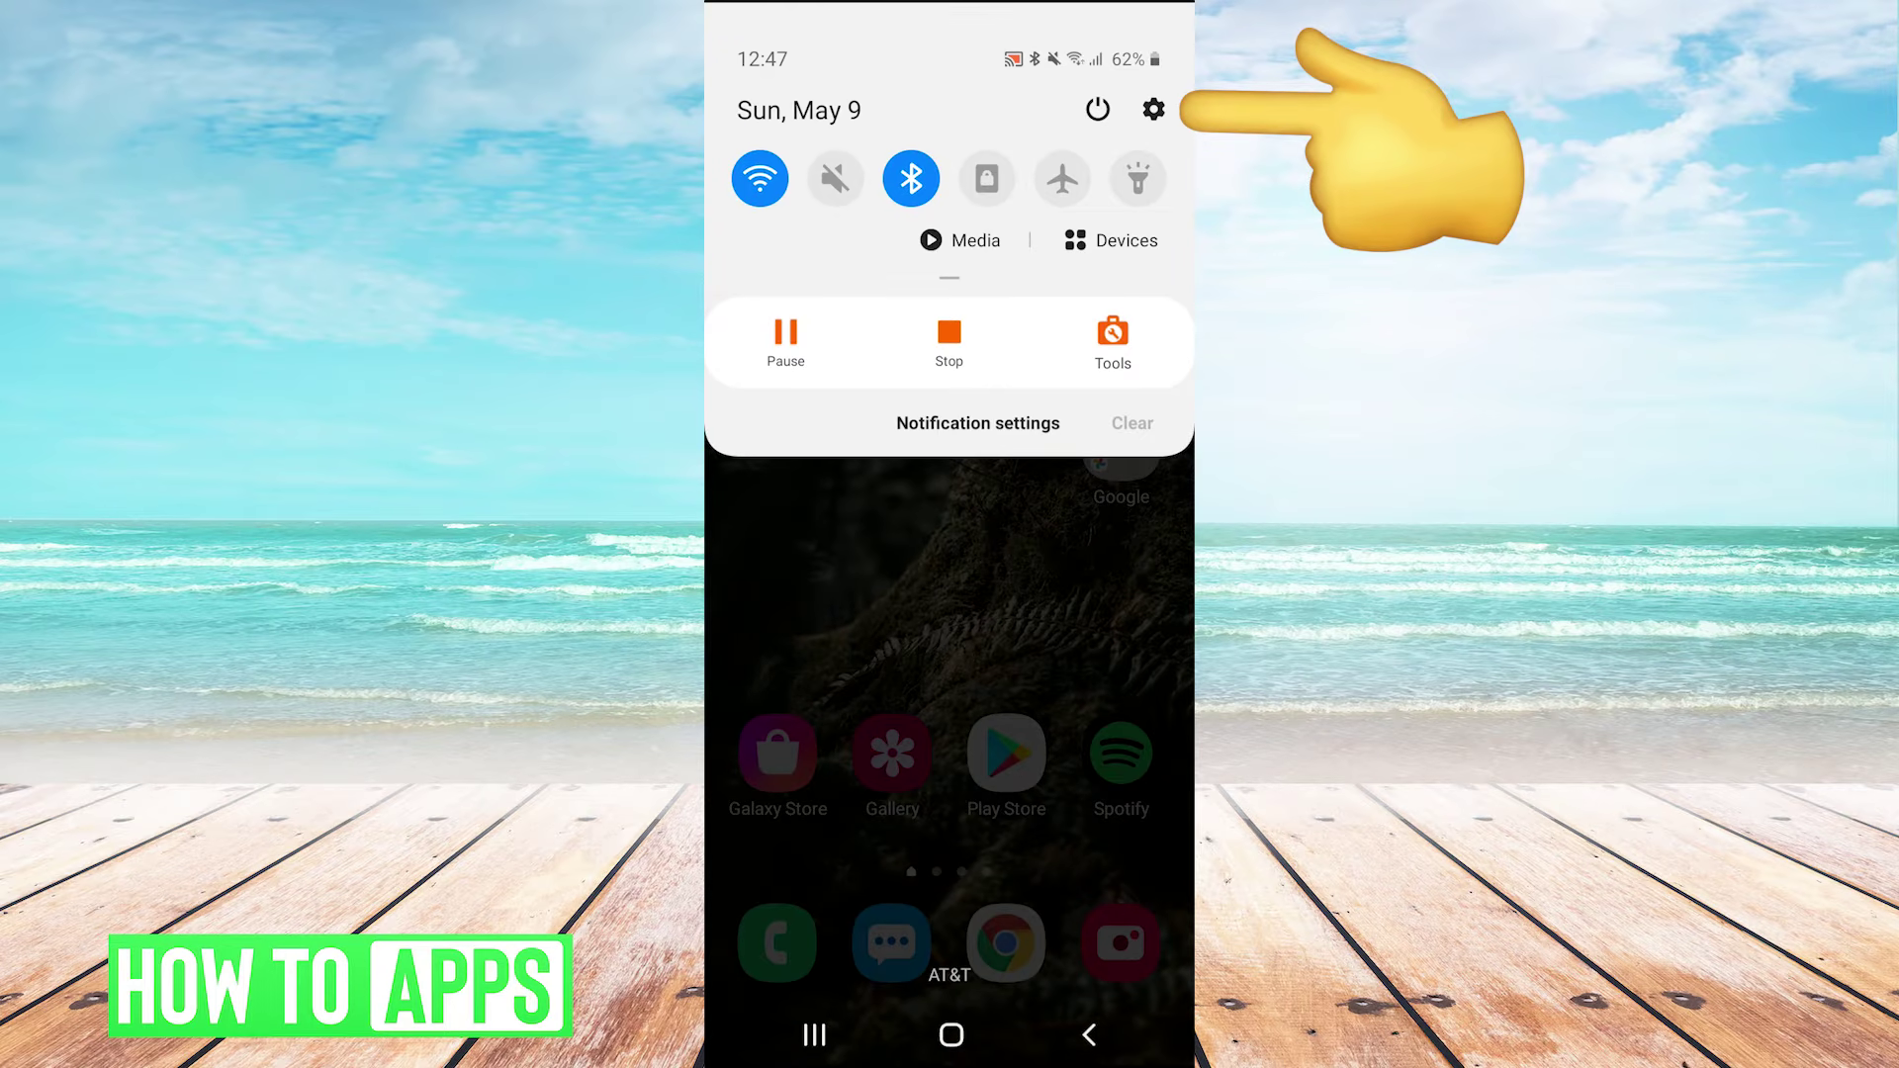
# From Settings > Apps, find Google Play Store and open its storage page
pyautogui.click(1154, 109)
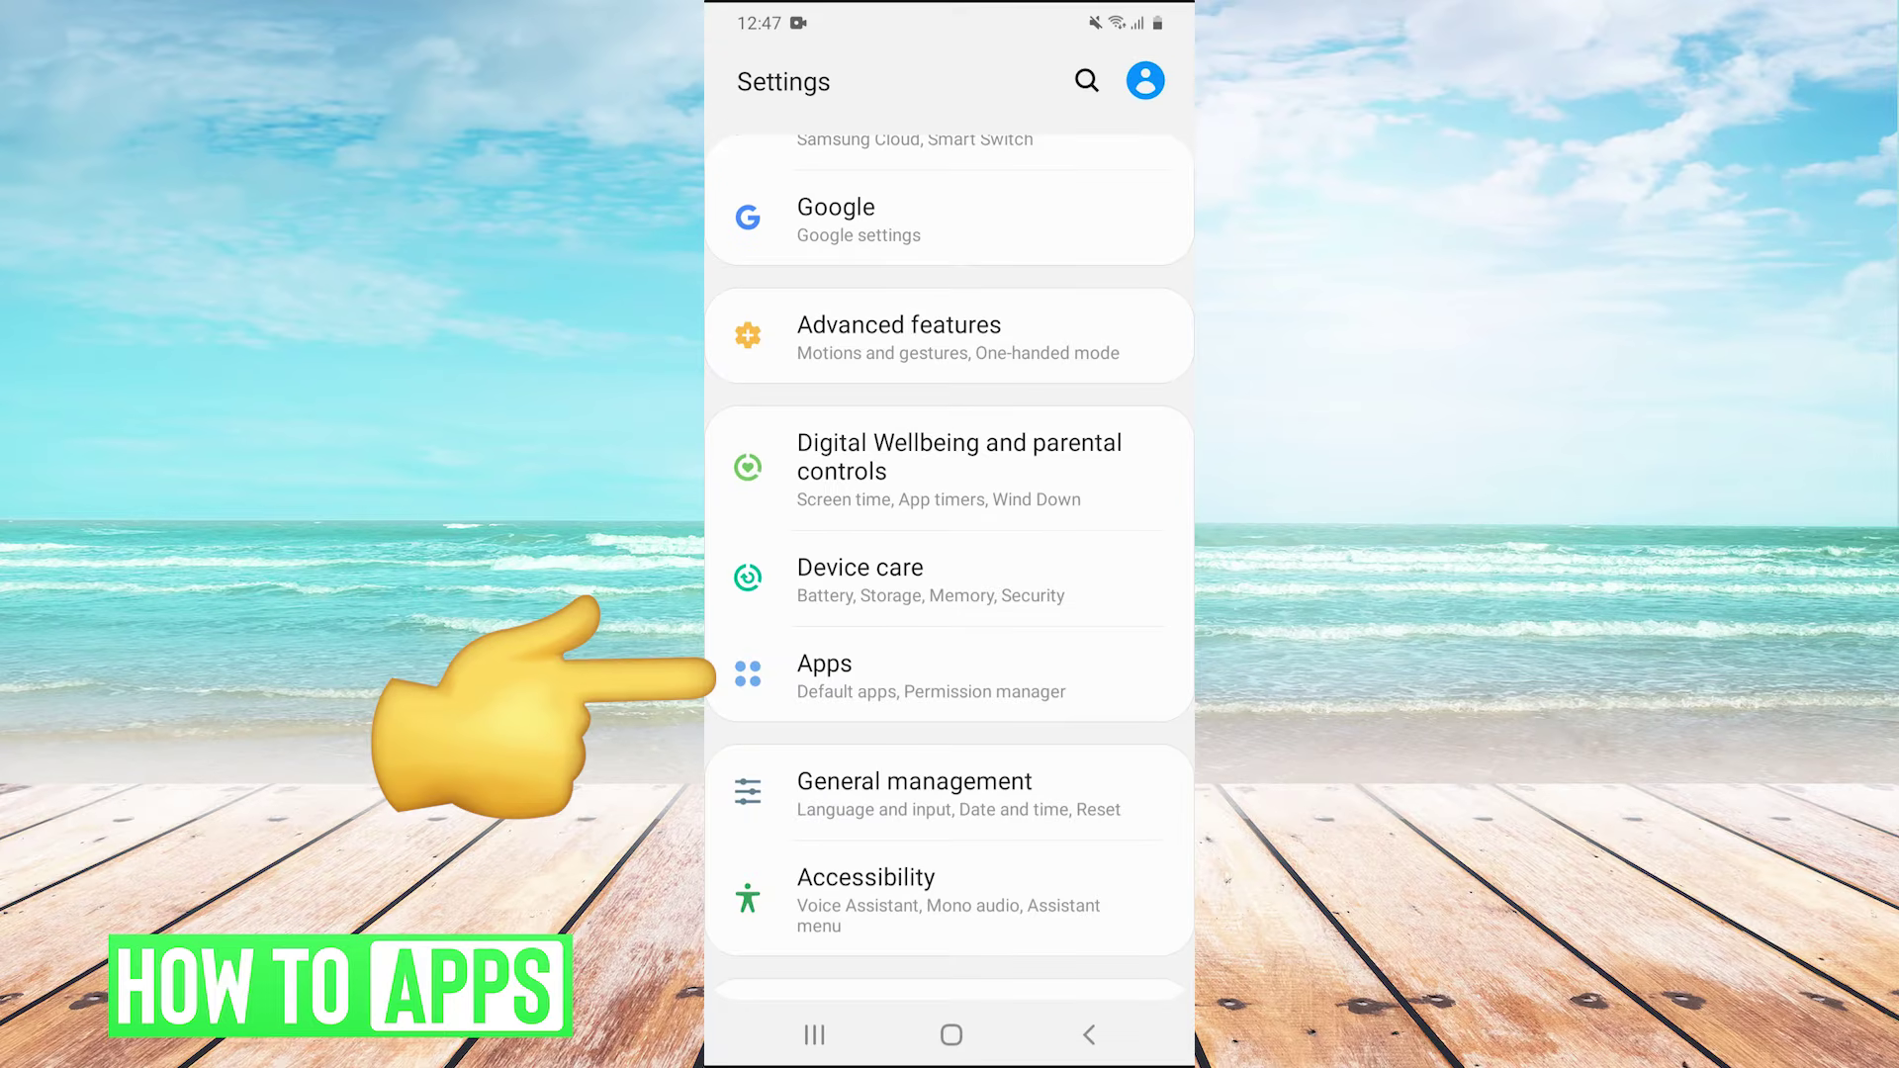
pyautogui.click(930, 677)
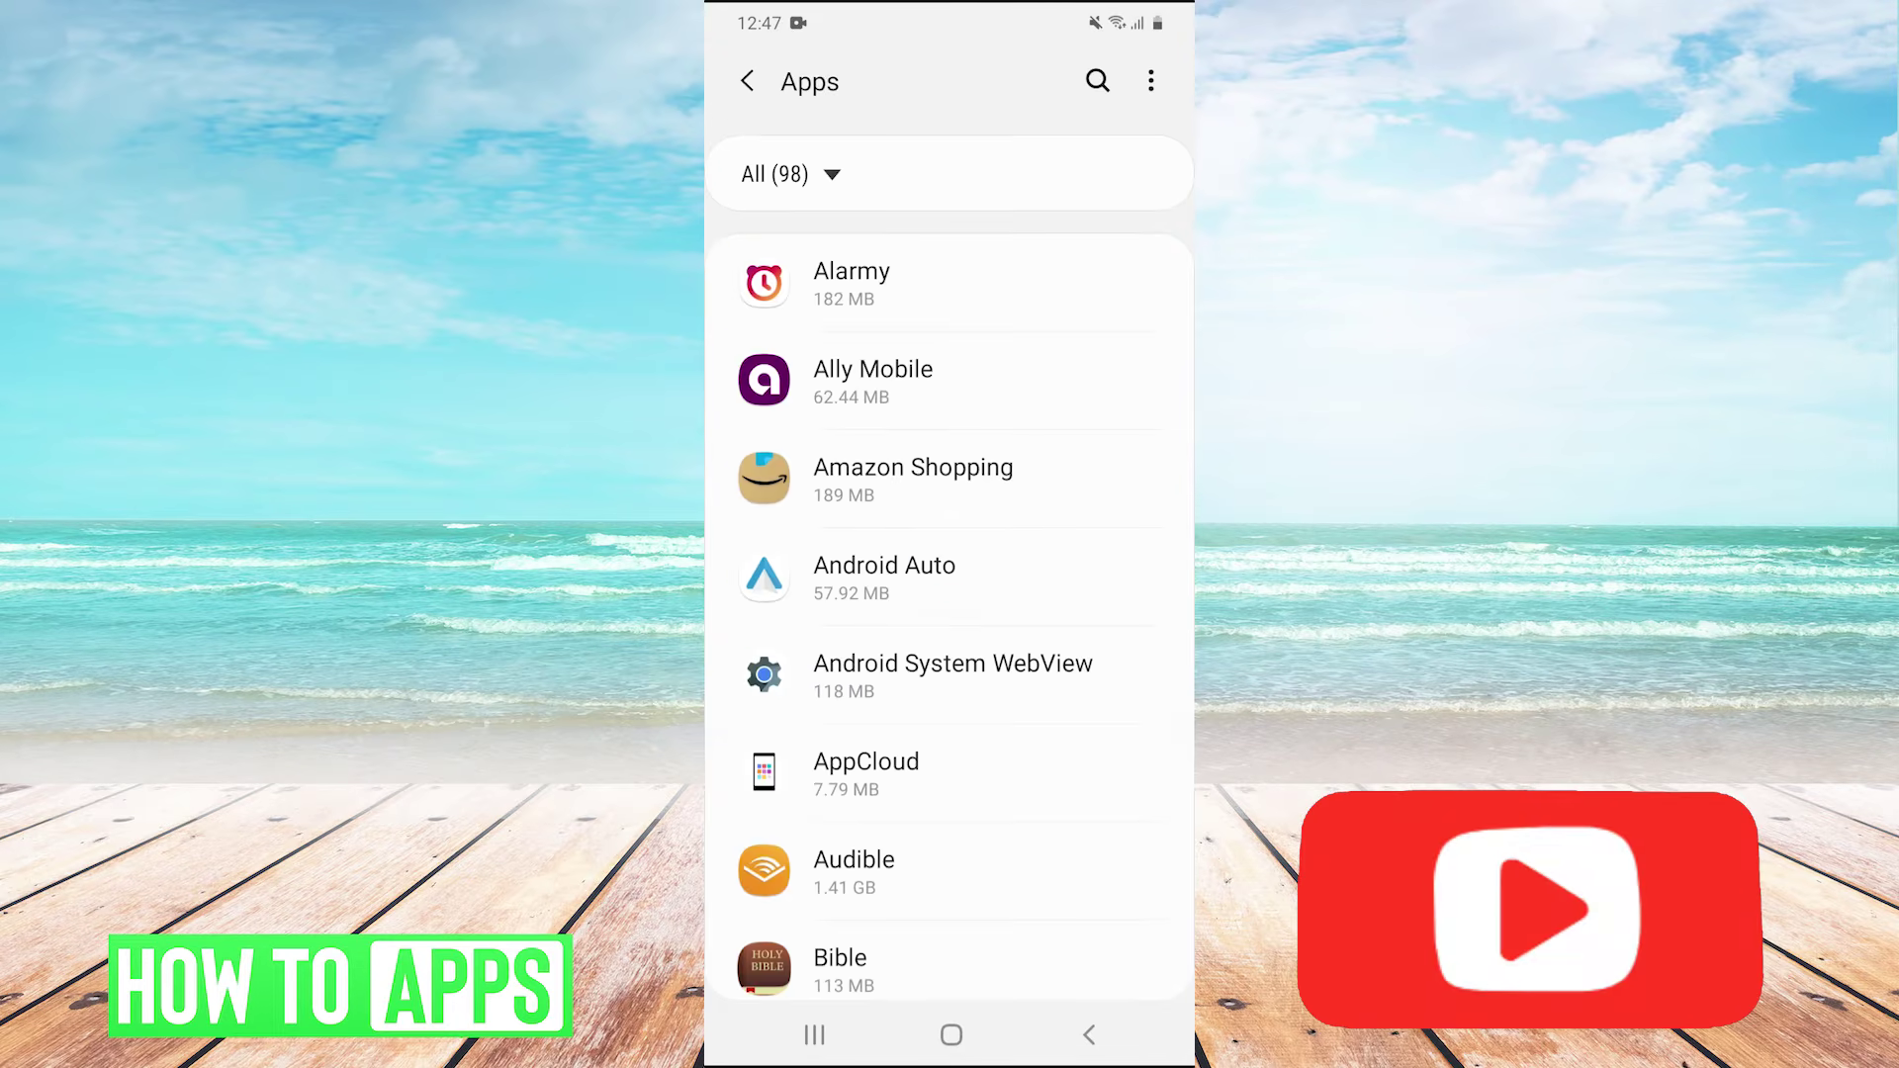
pyautogui.scroll(-2, 950, 613)
pyautogui.scroll(-5, 949, 613)
pyautogui.scroll(-5, 949, 613)
pyautogui.scroll(-5, 950, 614)
pyautogui.scroll(-5, 949, 613)
pyautogui.scroll(-8, 950, 613)
pyautogui.scroll(-4, 949, 613)
pyautogui.scroll(-5, 949, 613)
pyautogui.scroll(-1, 950, 614)
pyautogui.scroll(-5, 949, 613)
pyautogui.scroll(-1, 950, 613)
pyautogui.scroll(-2, 949, 613)
pyautogui.scroll(-4, 950, 614)
pyautogui.scroll(-1, 949, 614)
pyautogui.scroll(-1, 949, 613)
pyautogui.scroll(-4, 950, 613)
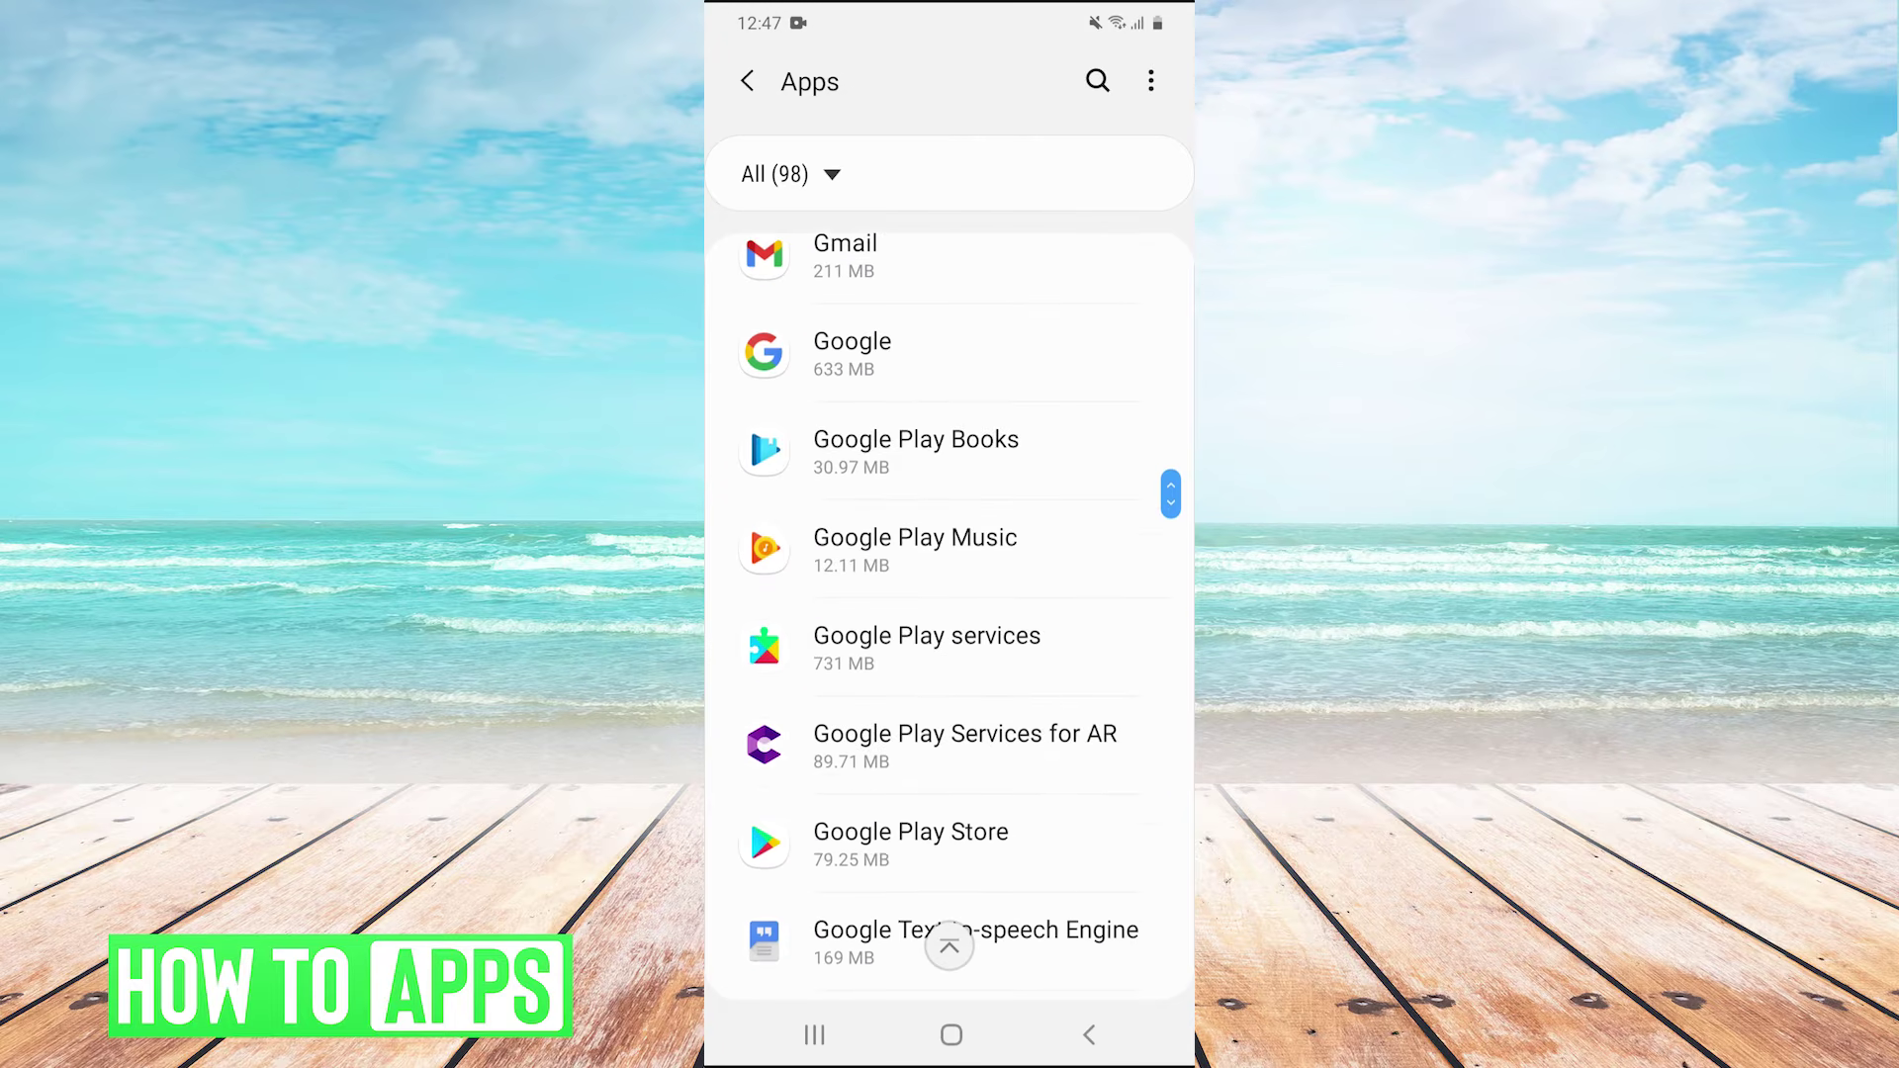
pyautogui.scroll(-2, 949, 613)
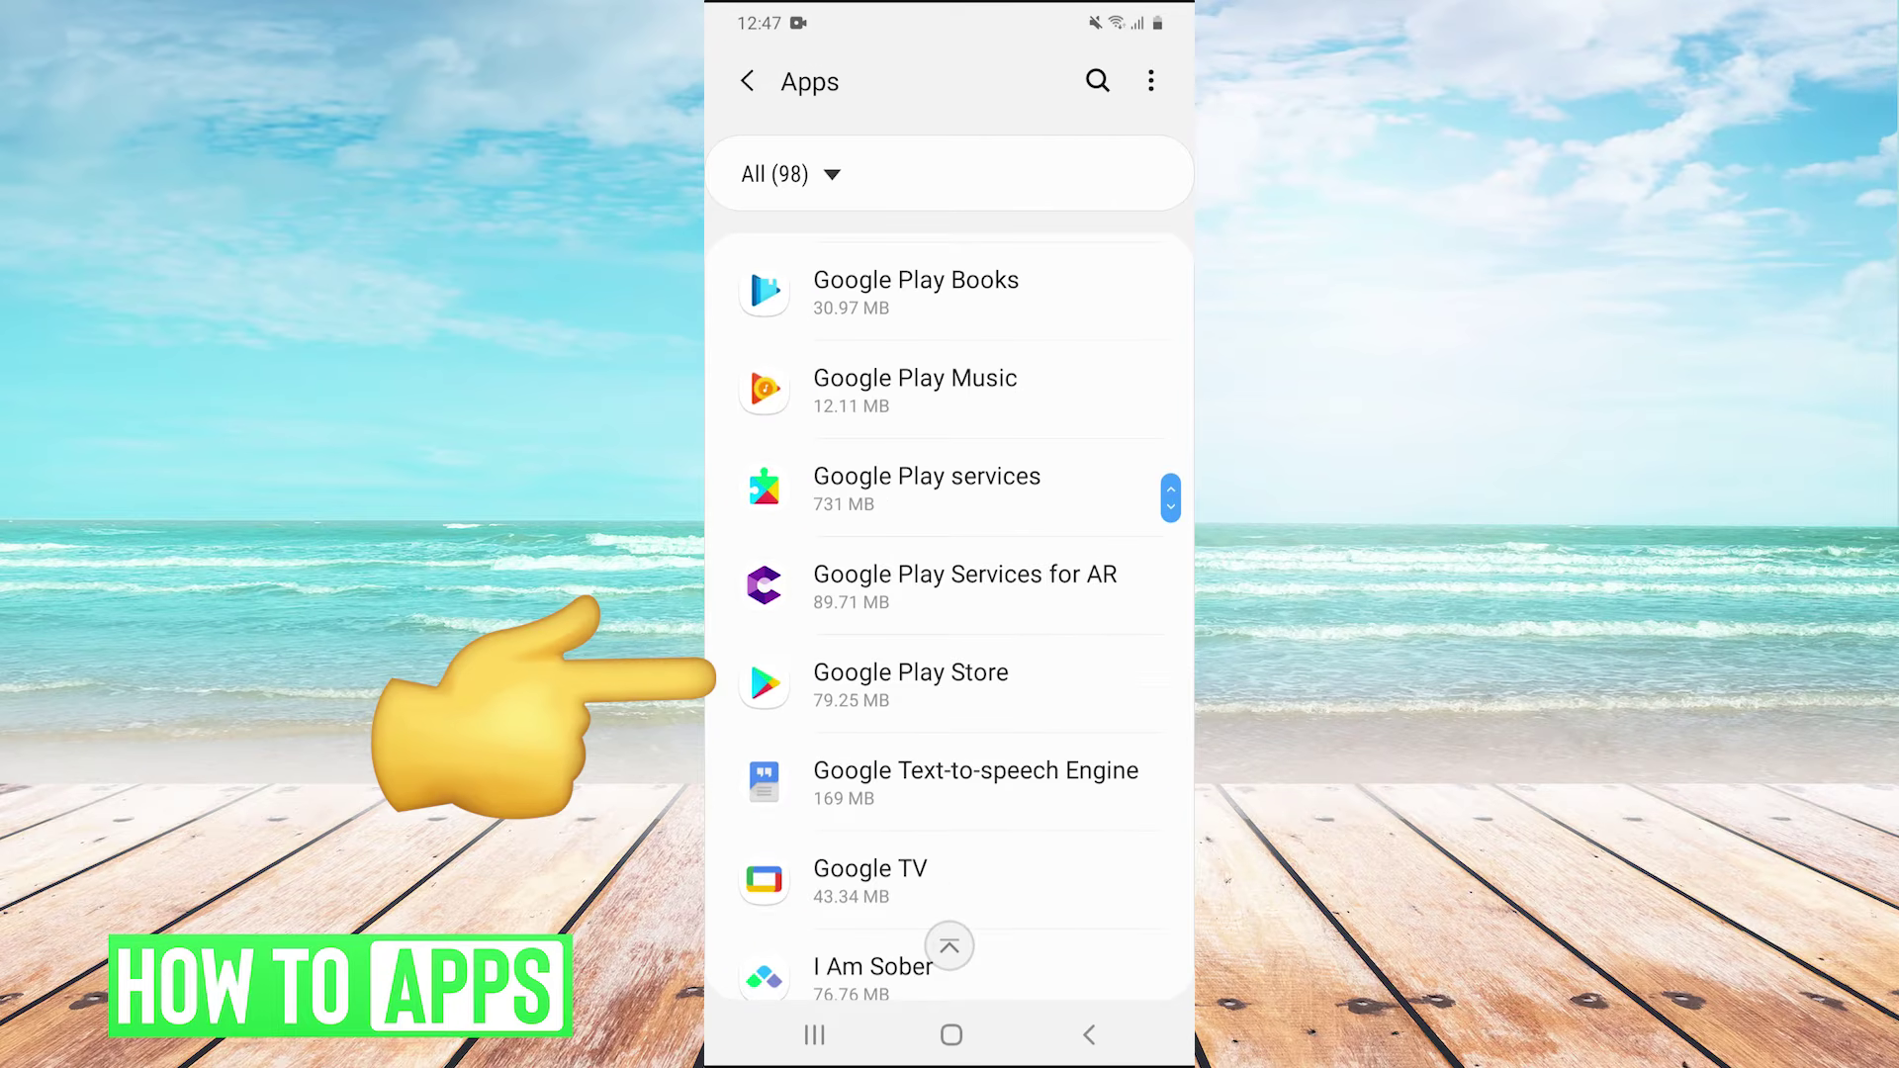
pyautogui.click(910, 685)
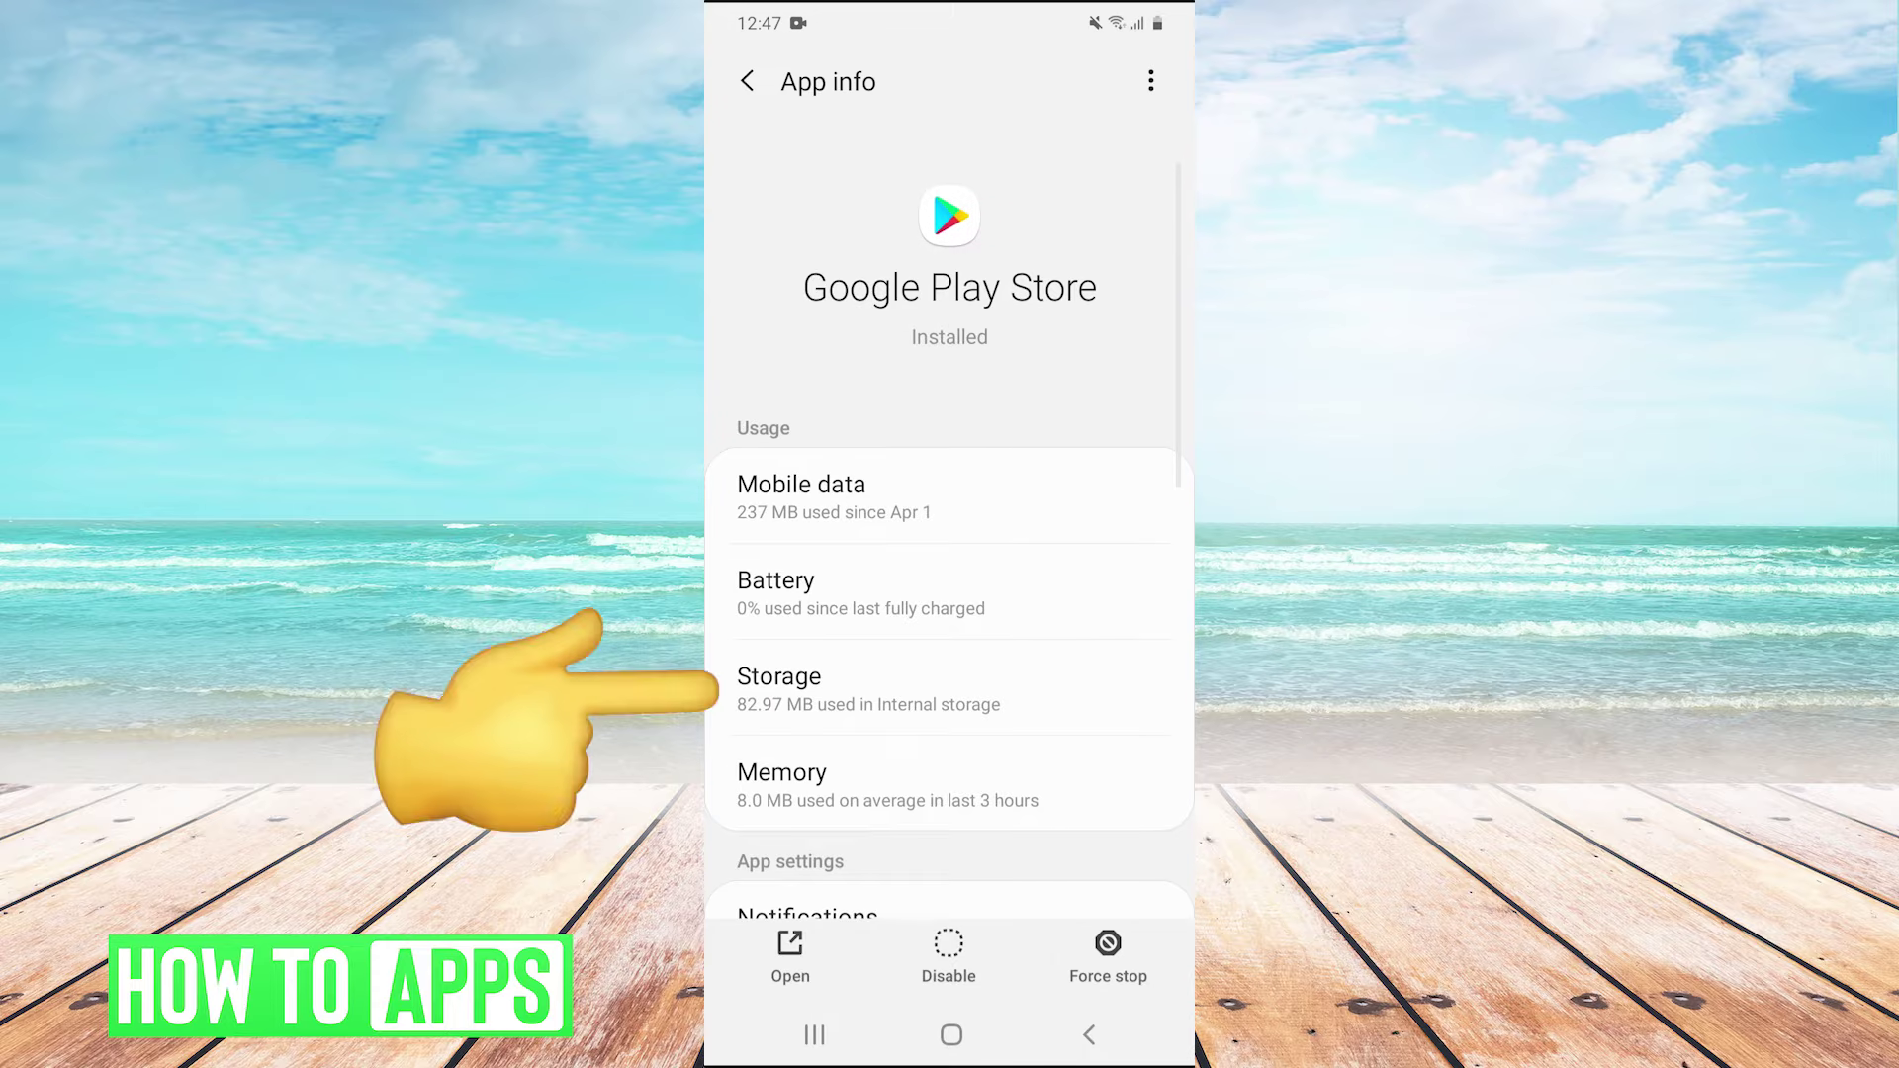
pyautogui.click(868, 690)
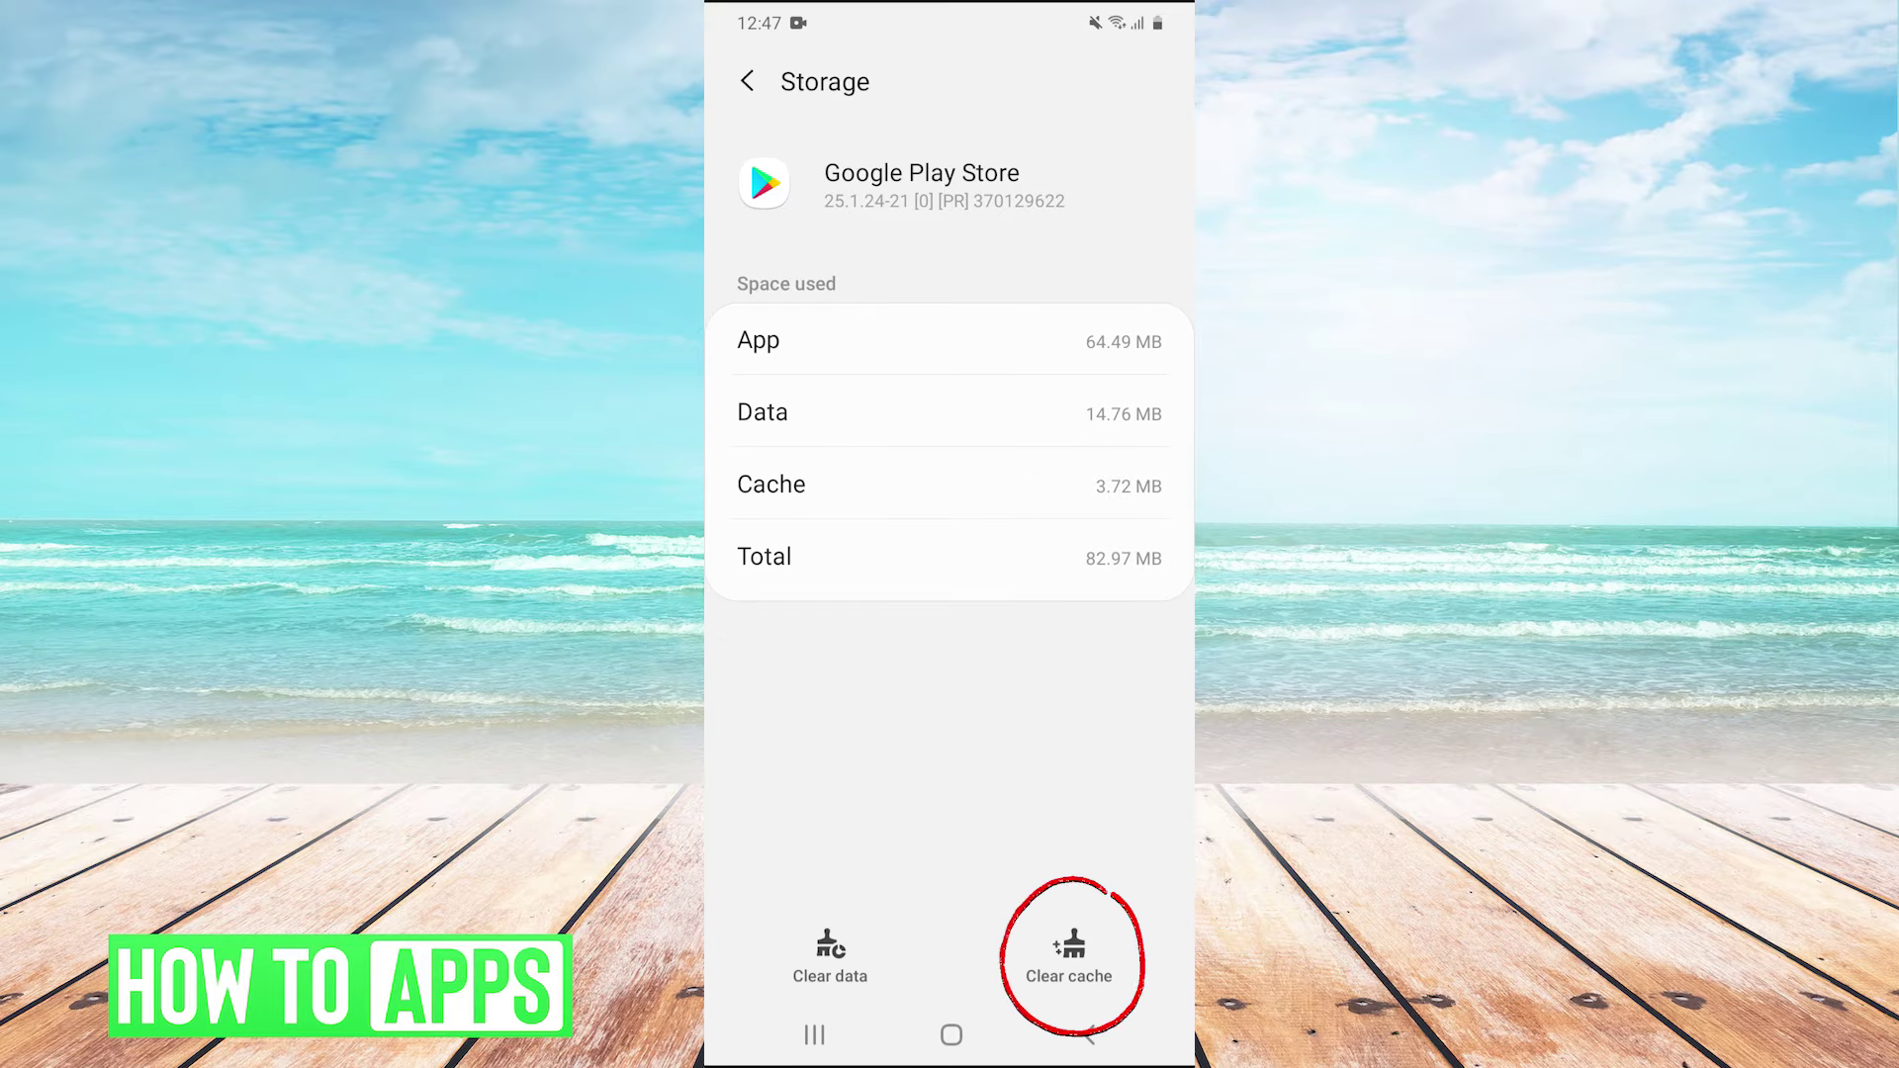
# Clear Google Play Store's cache and data, confirming the deletion, then return to App info
pyautogui.click(1068, 958)
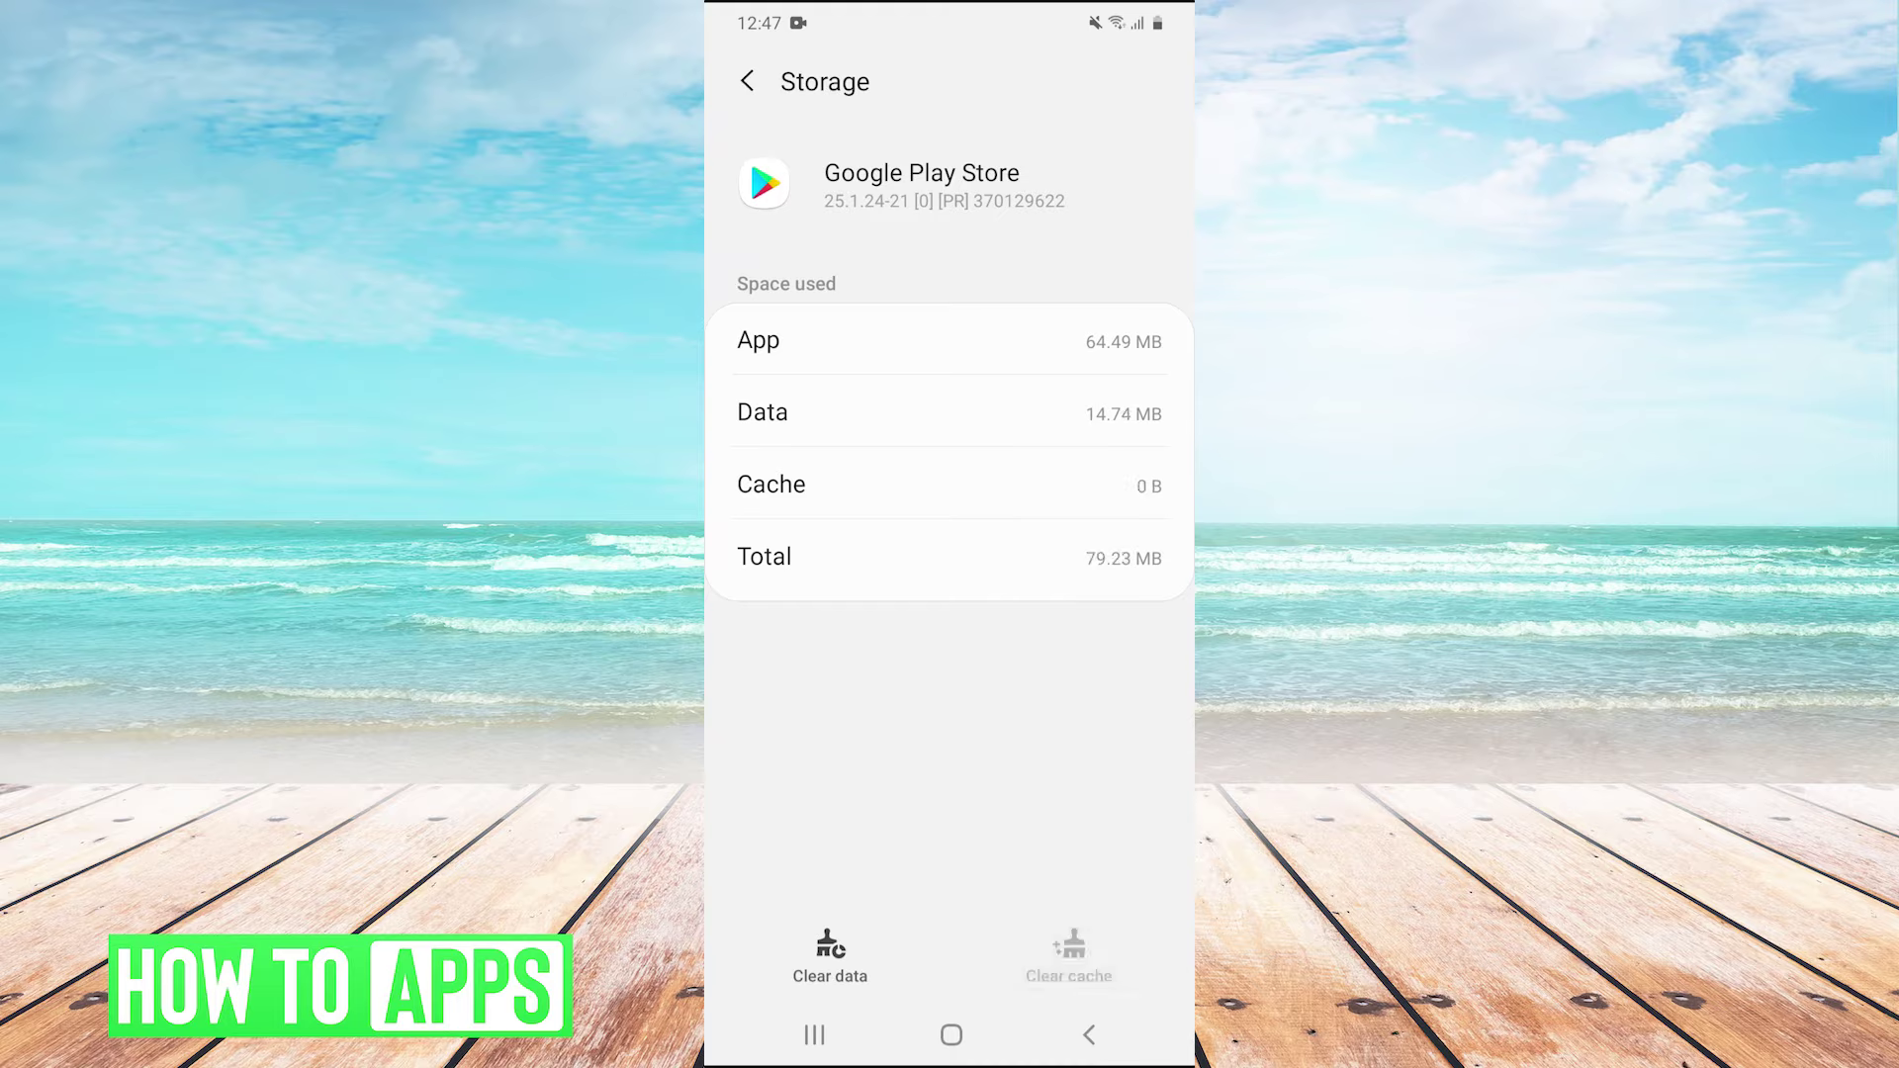
pyautogui.click(830, 955)
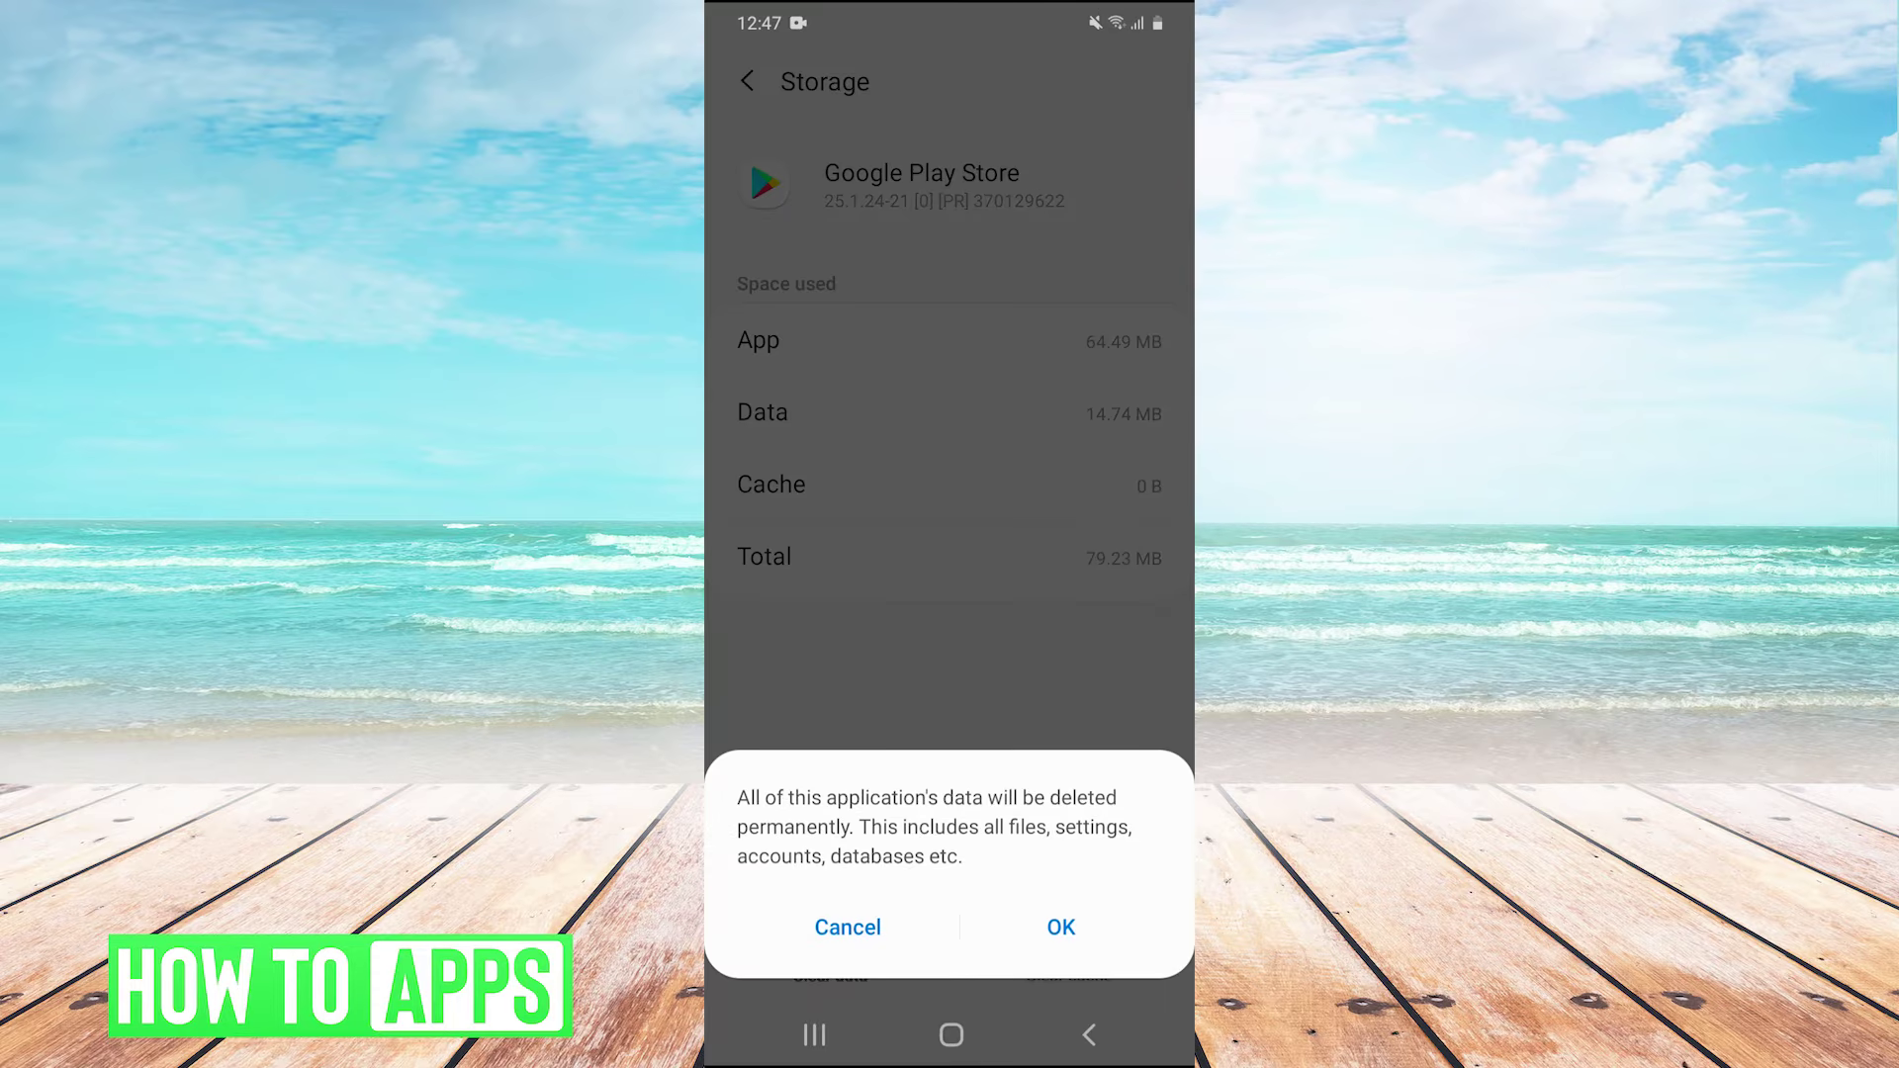
pyautogui.click(1060, 927)
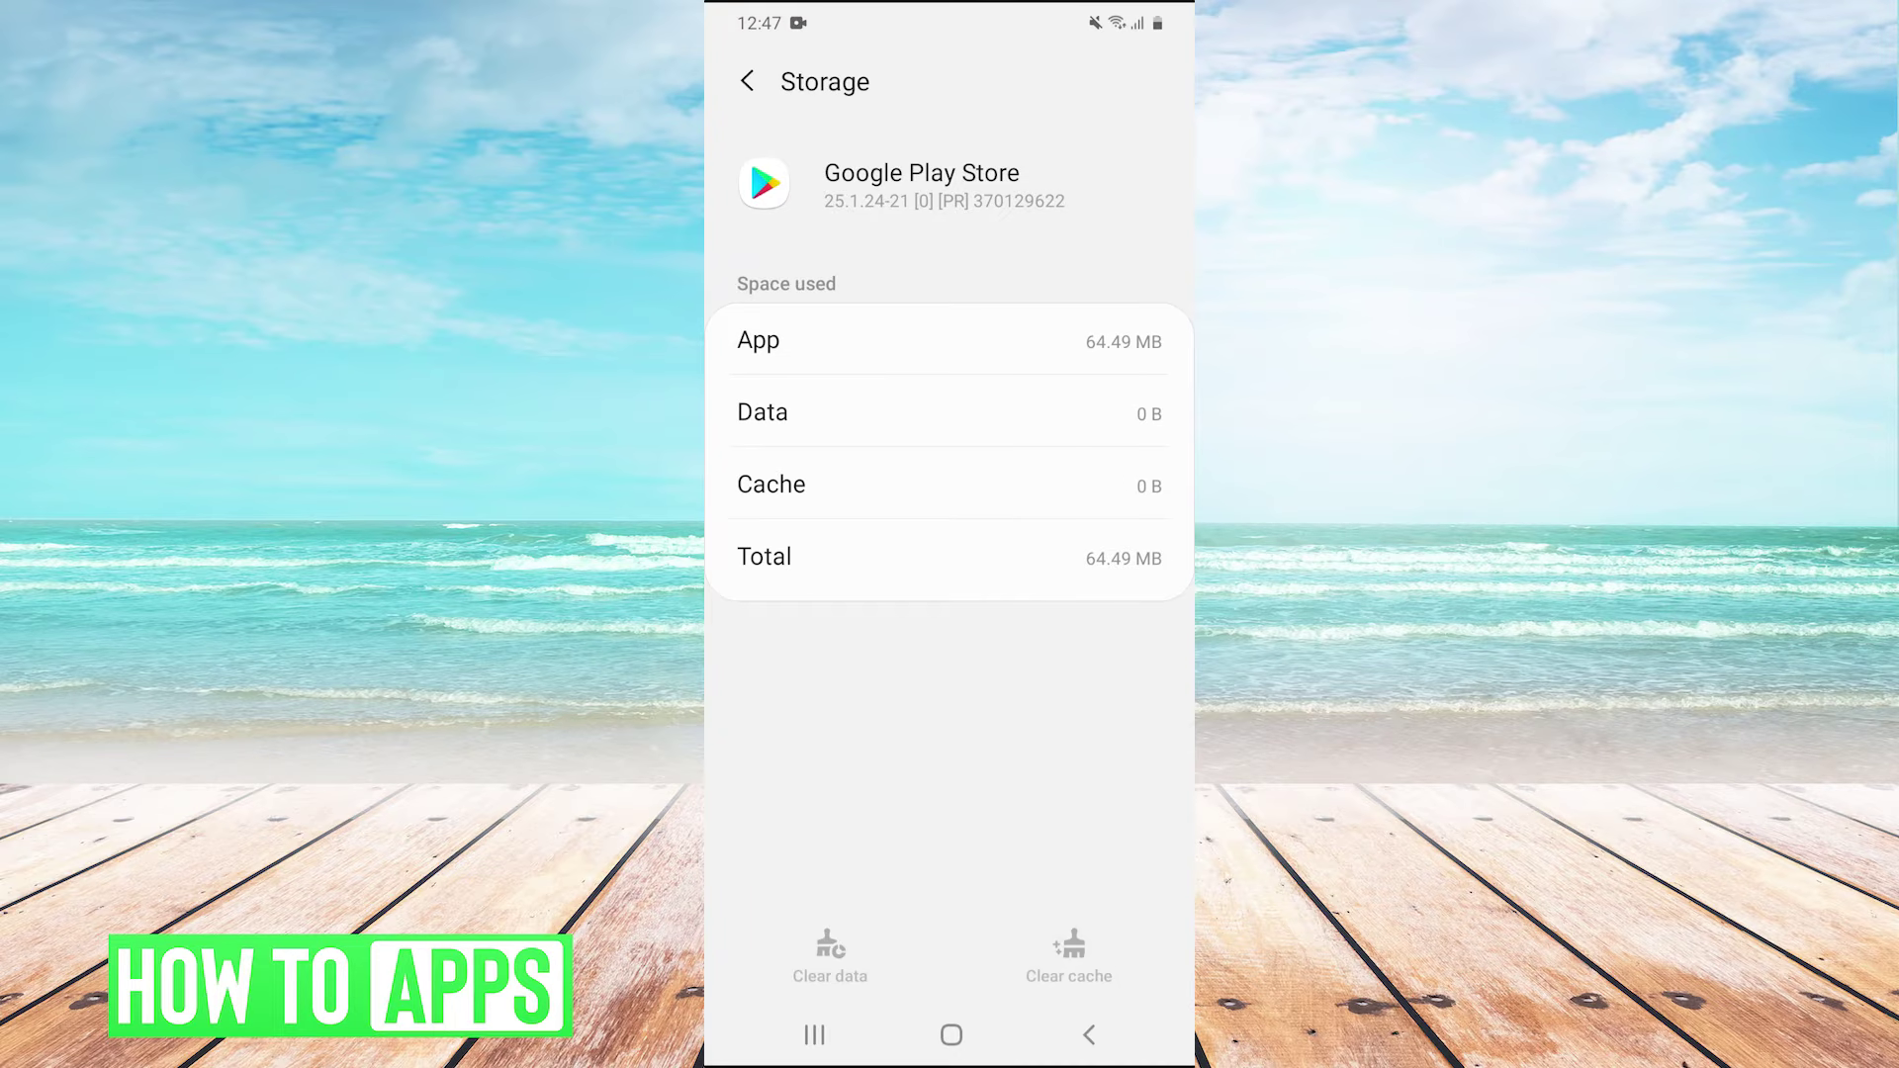
pyautogui.click(747, 81)
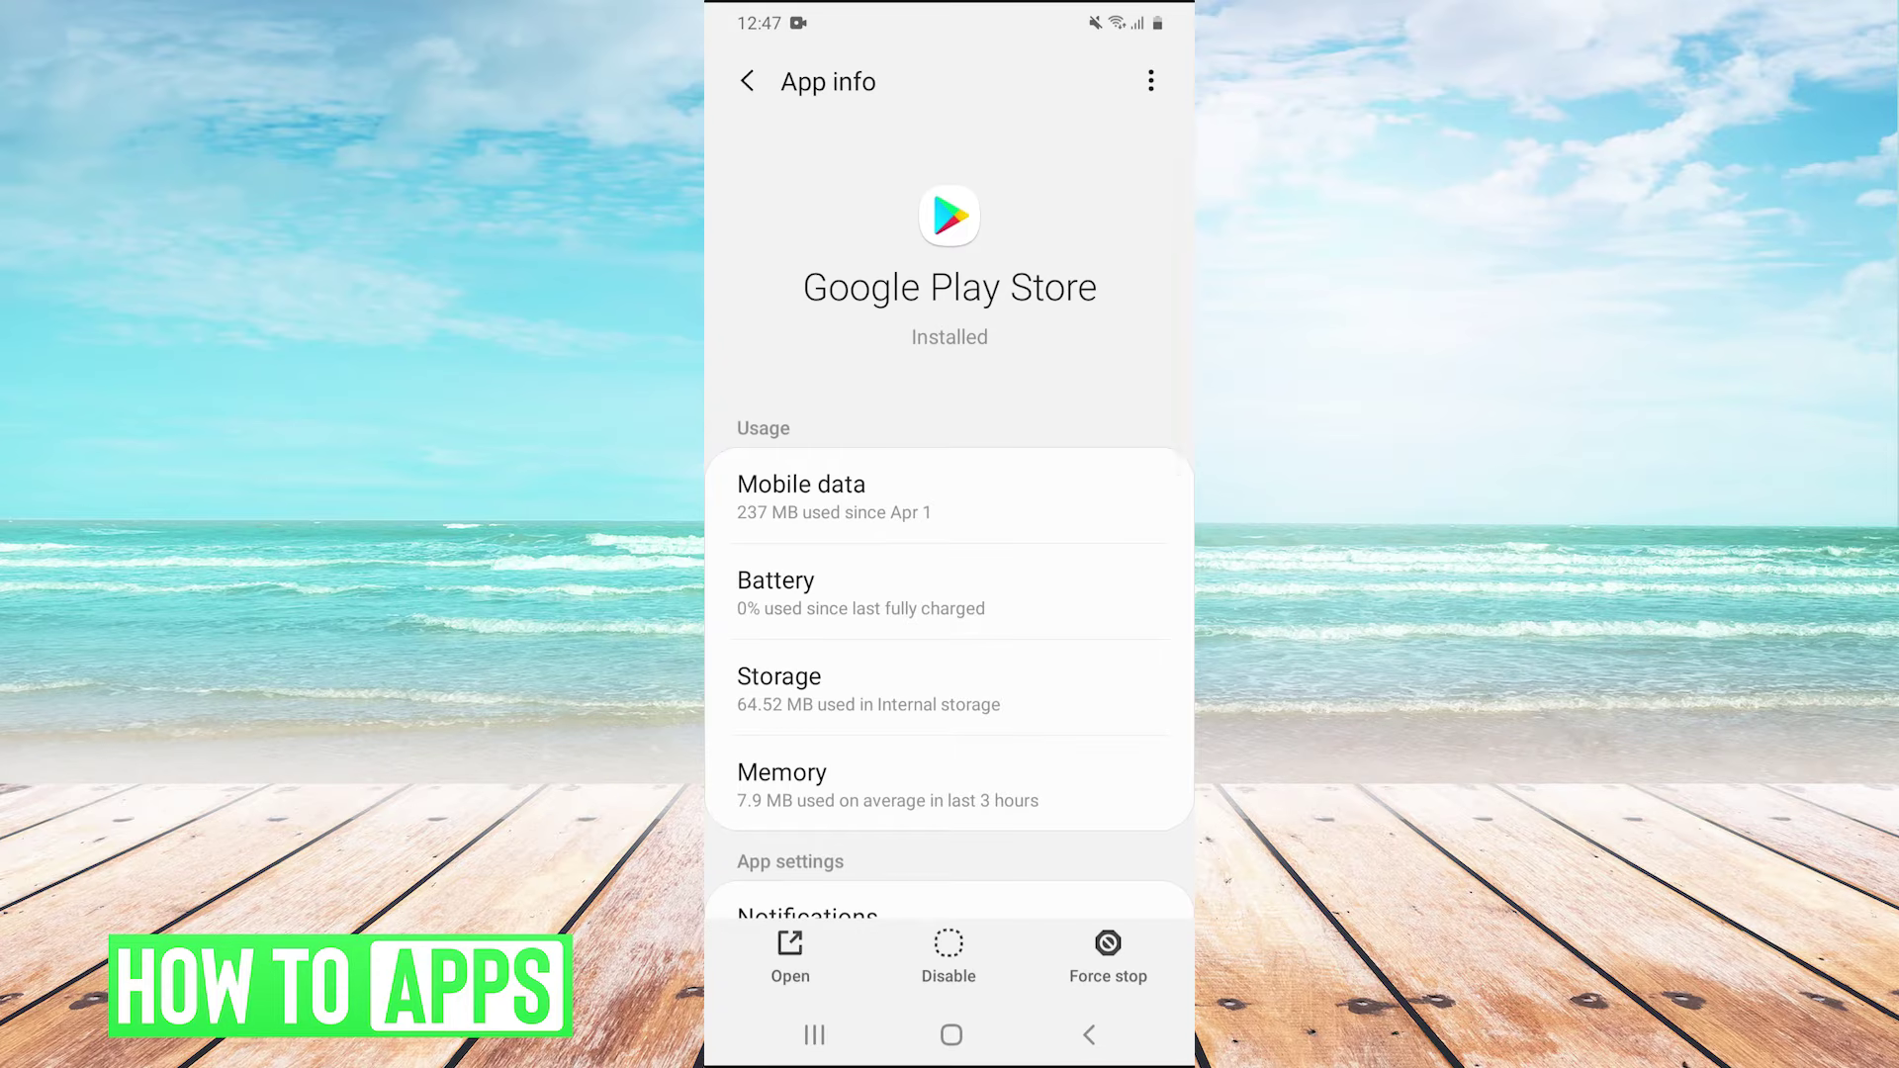
# Show system apps in the Apps list (392 total) and scroll down to Download Manager
pyautogui.scroll(-1, 950, 593)
pyautogui.click(747, 81)
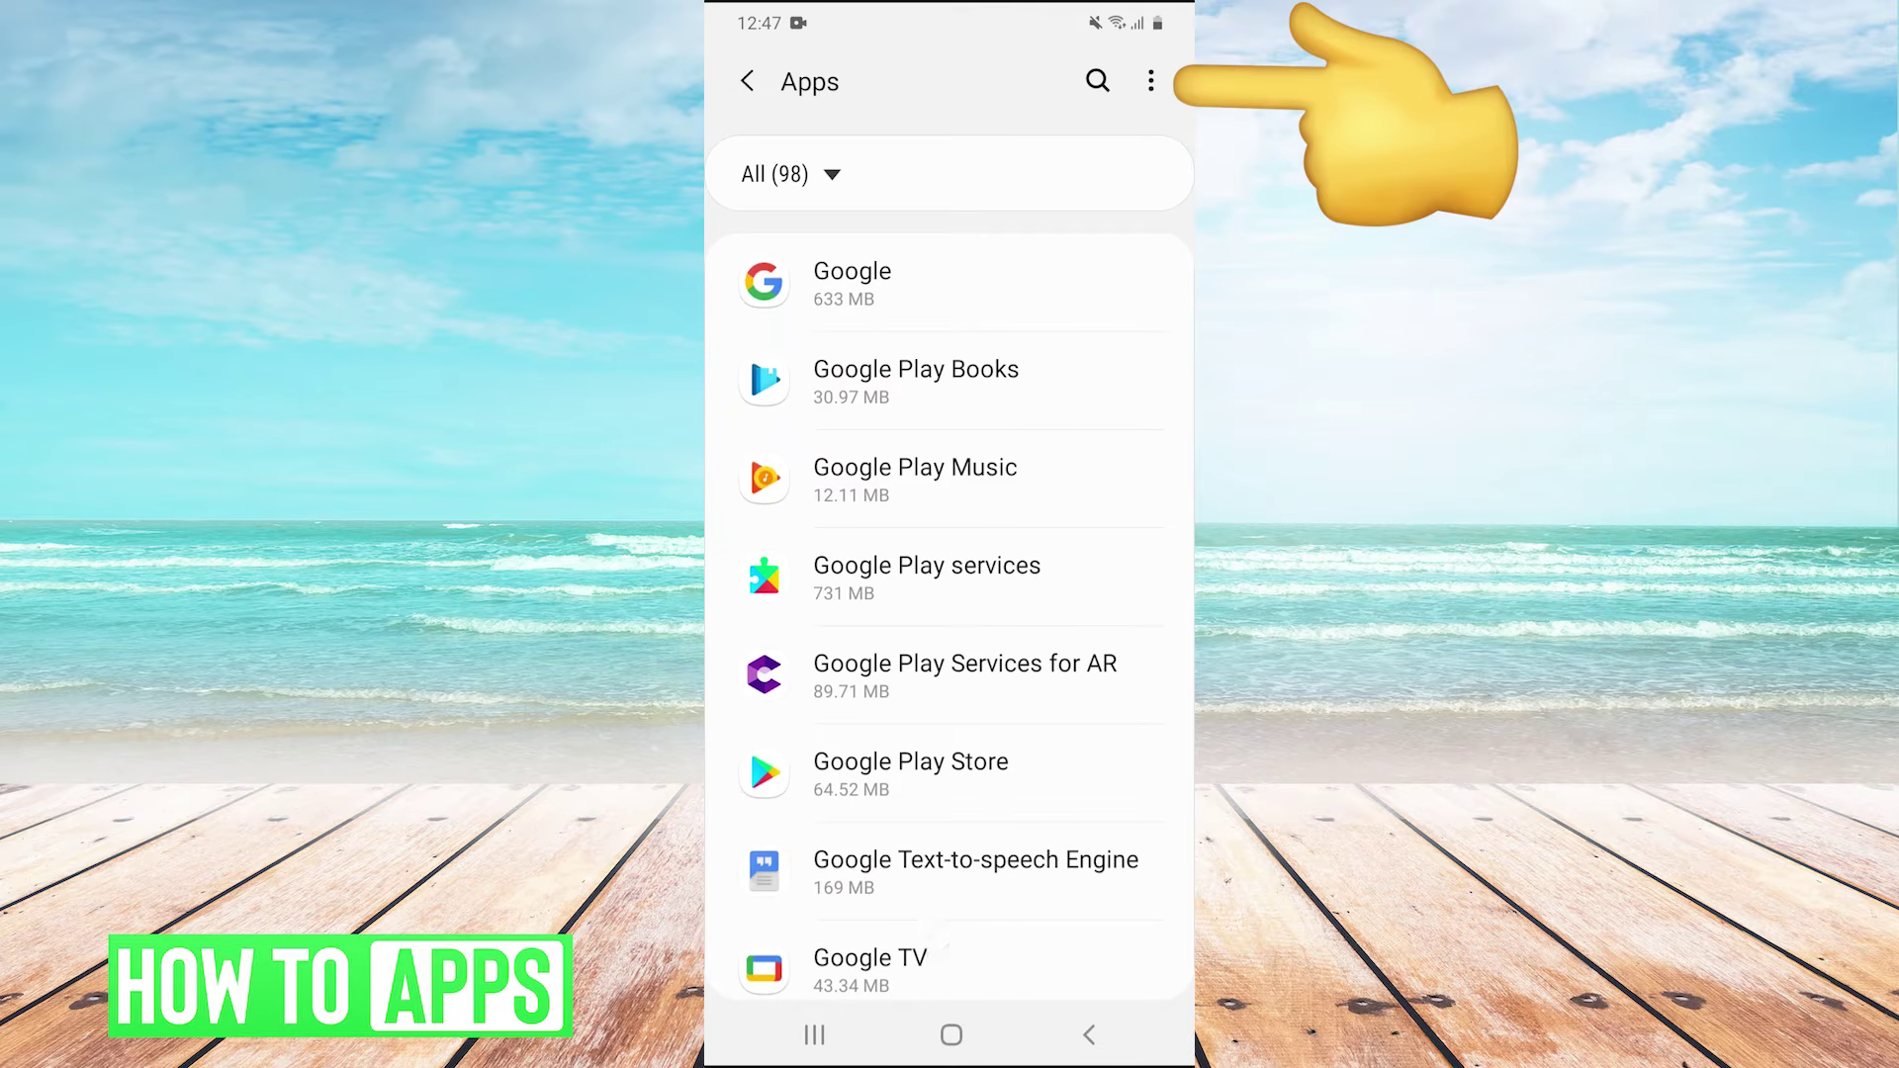
pyautogui.click(1151, 82)
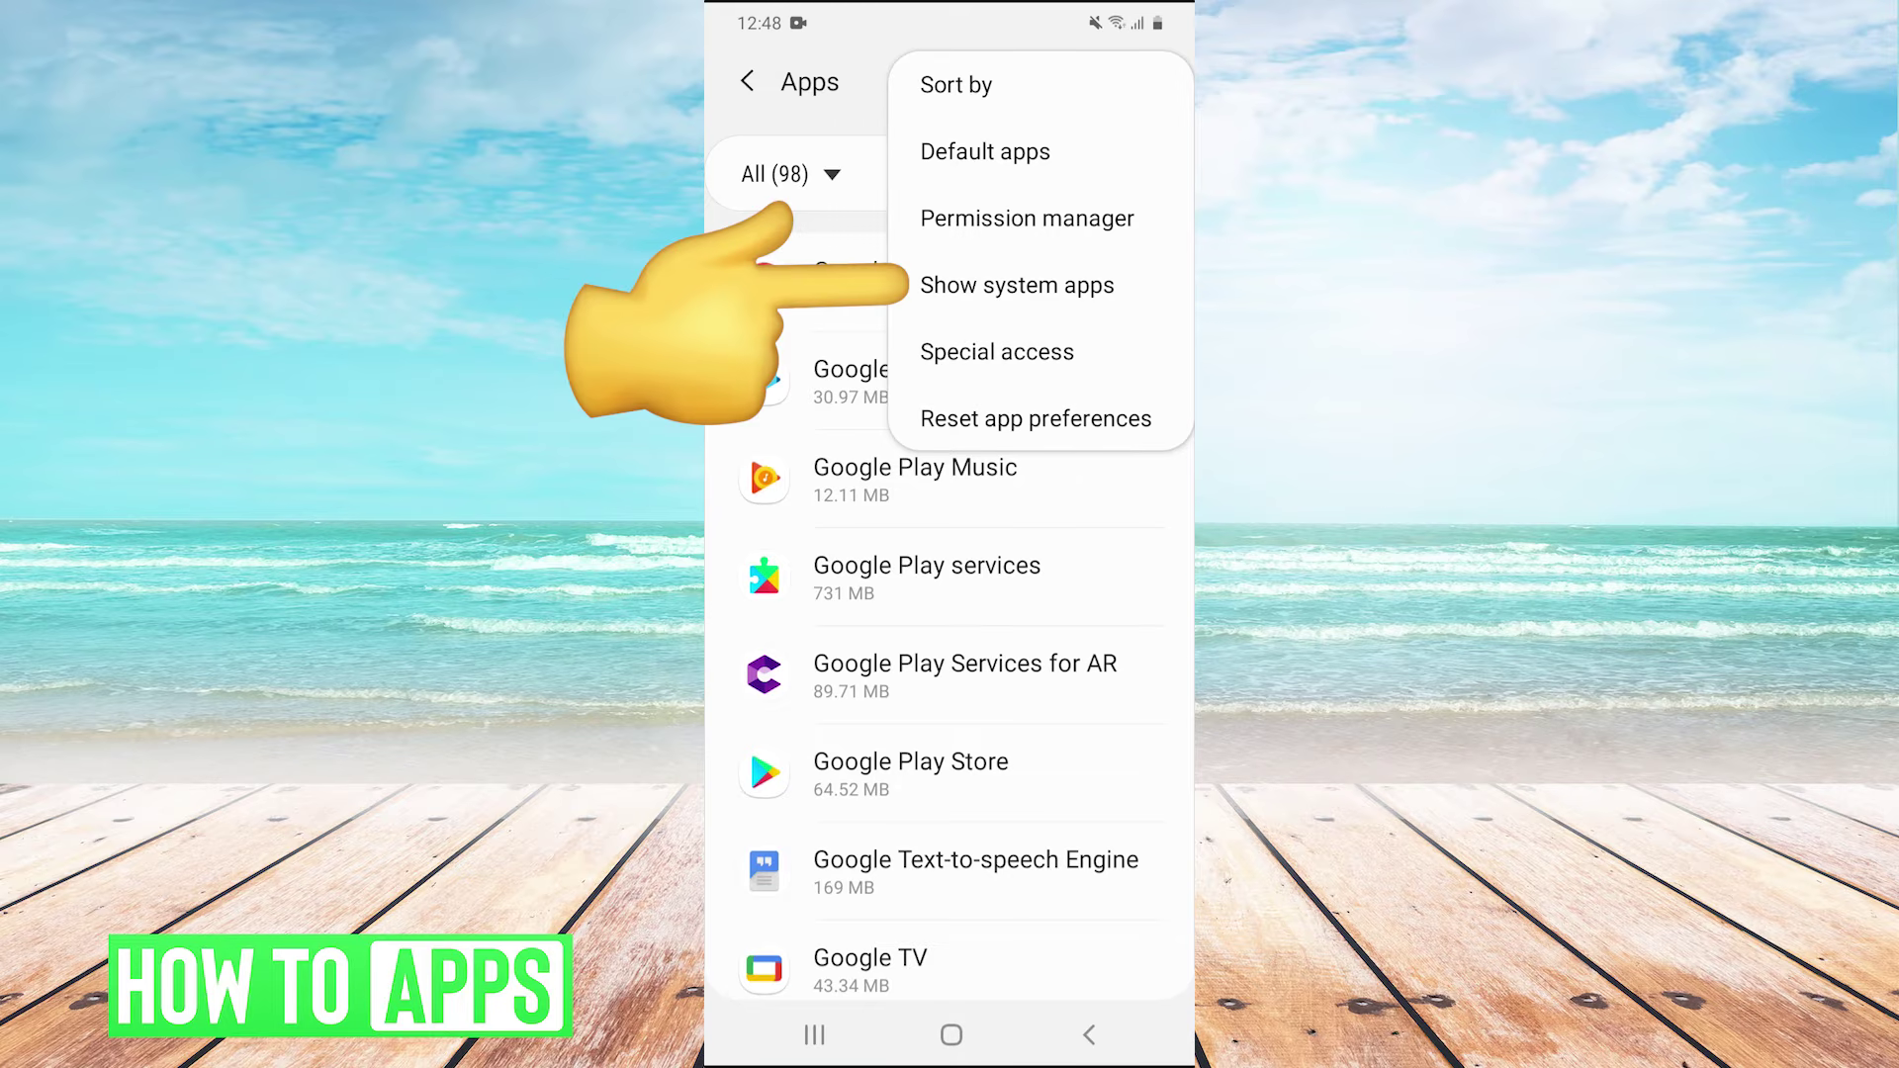
pyautogui.click(1016, 285)
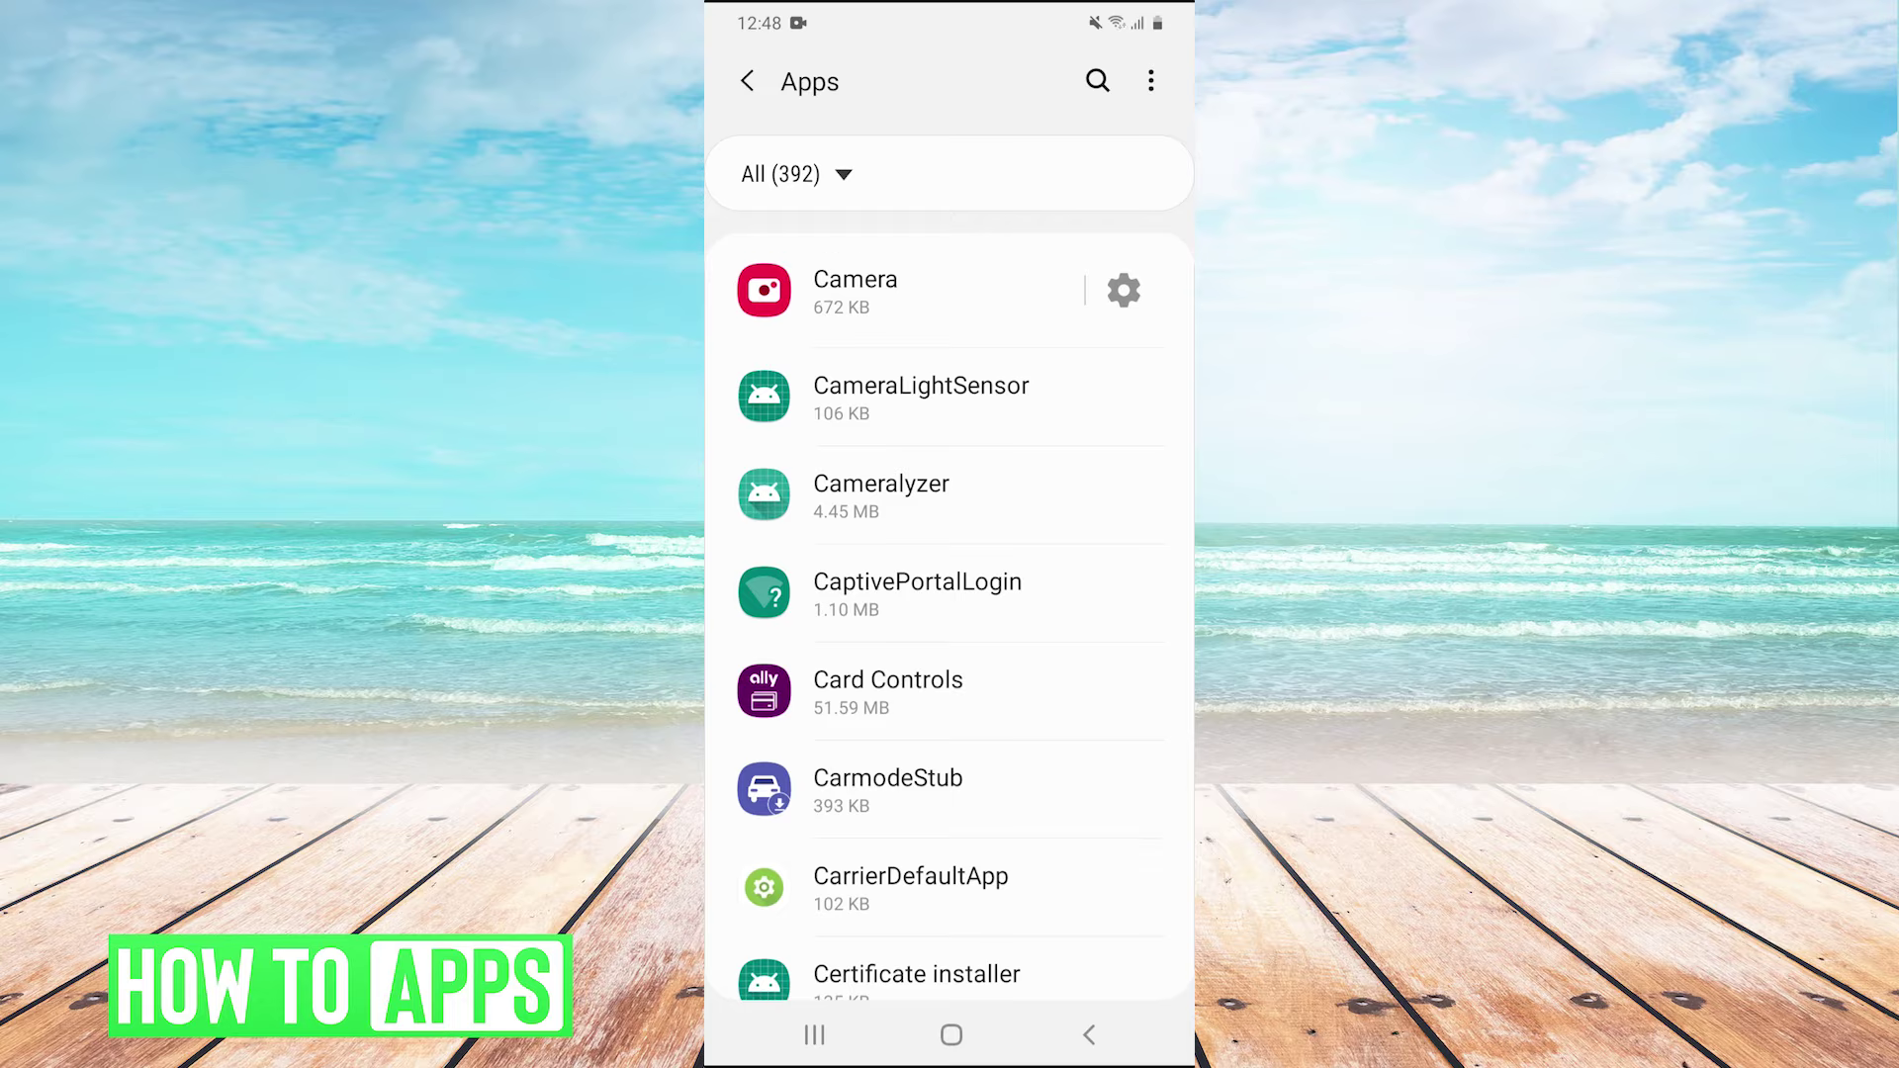
pyautogui.scroll(-3, 950, 614)
pyautogui.scroll(-3, 950, 613)
pyautogui.scroll(-5, 949, 613)
pyautogui.scroll(-10, 949, 613)
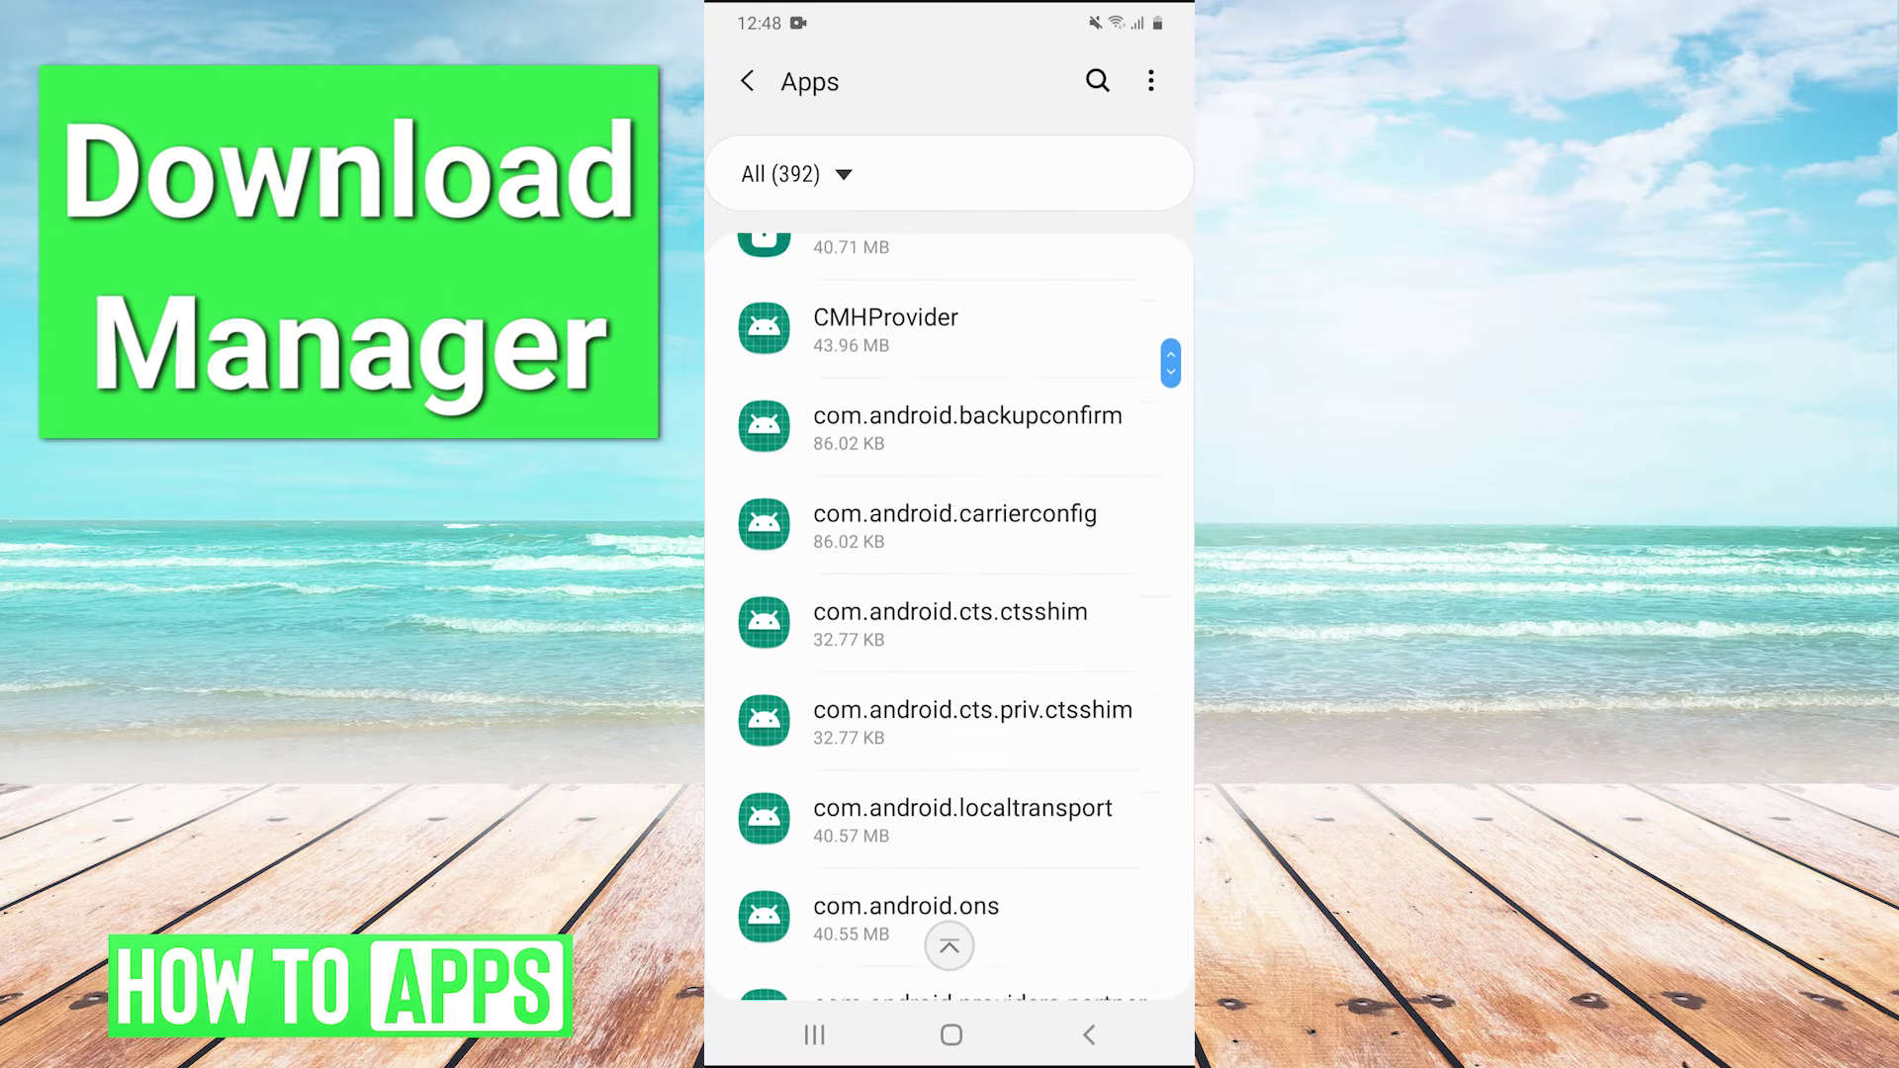
pyautogui.scroll(-10, 950, 617)
pyautogui.scroll(-5, 950, 617)
pyautogui.scroll(-10, 950, 617)
pyautogui.scroll(-2, 949, 617)
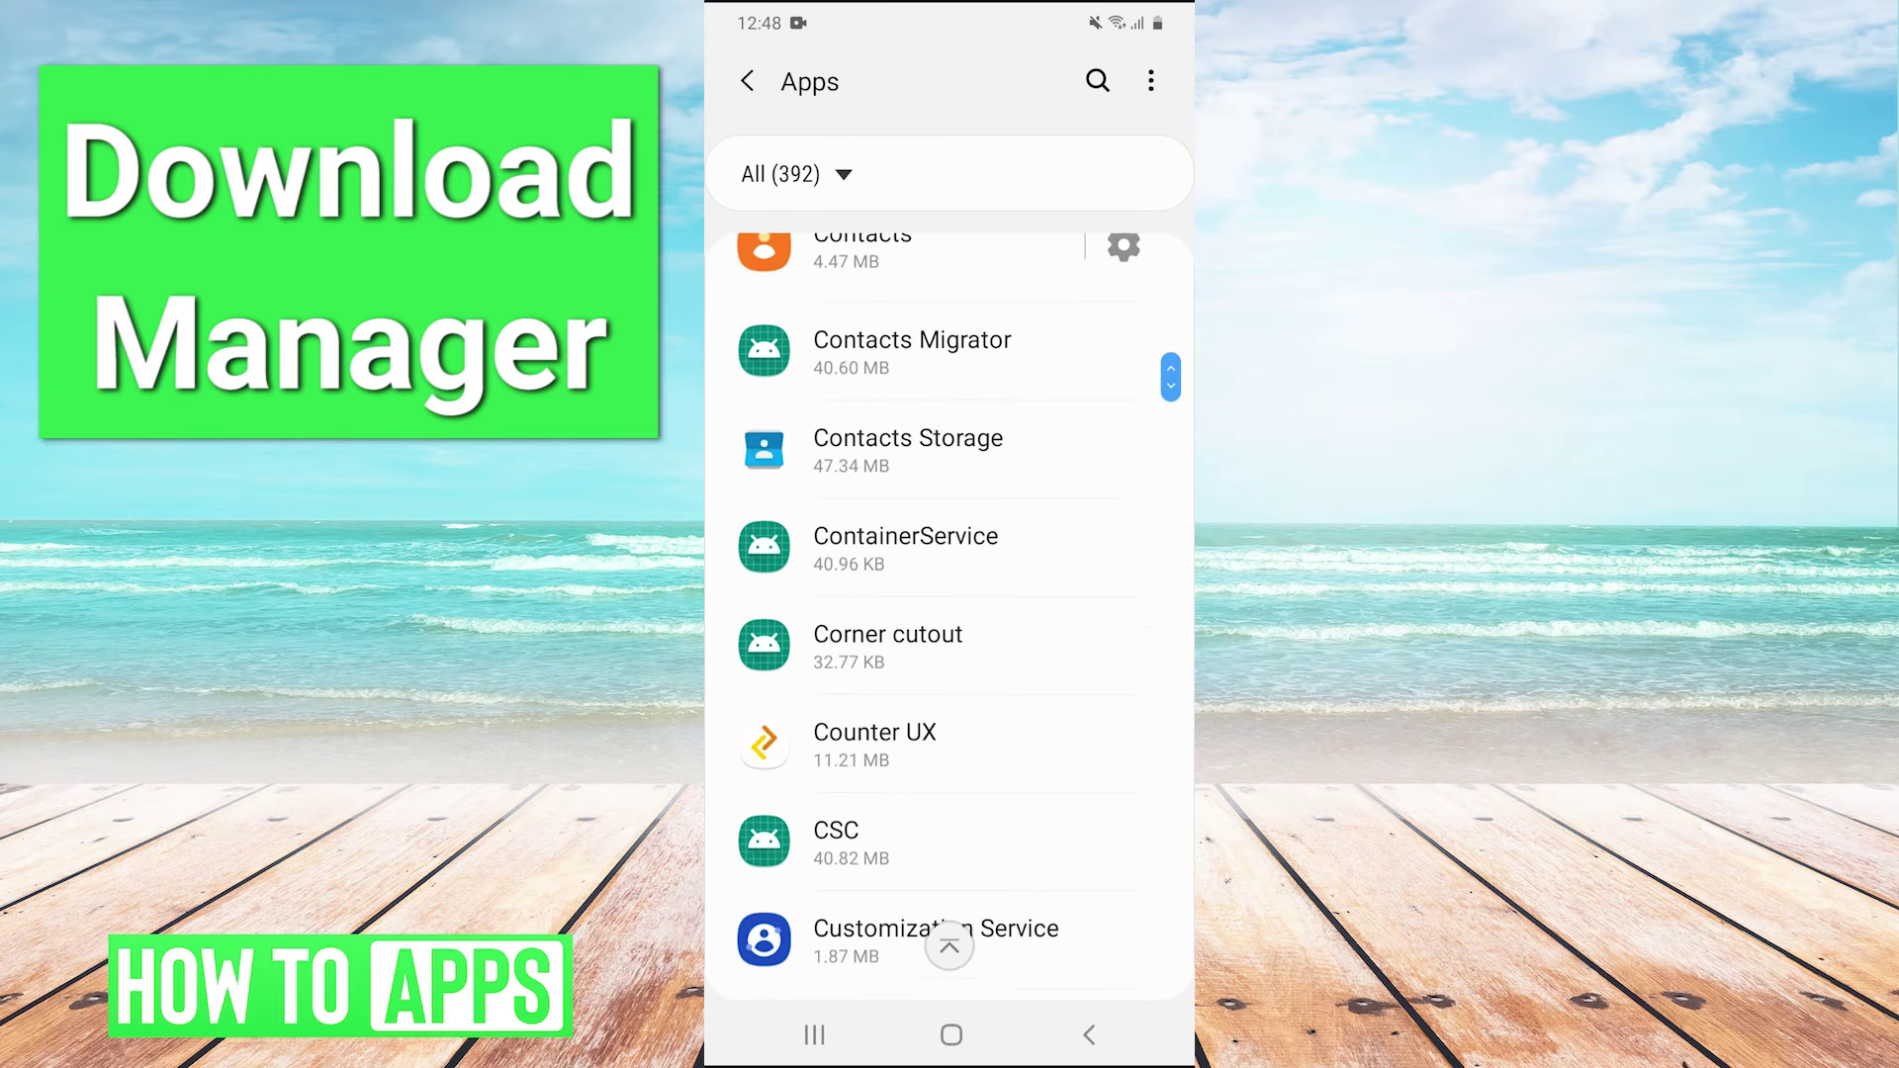
pyautogui.scroll(-4, 950, 617)
pyautogui.scroll(-2, 950, 617)
pyautogui.scroll(-2, 950, 617)
pyautogui.scroll(-3, 950, 617)
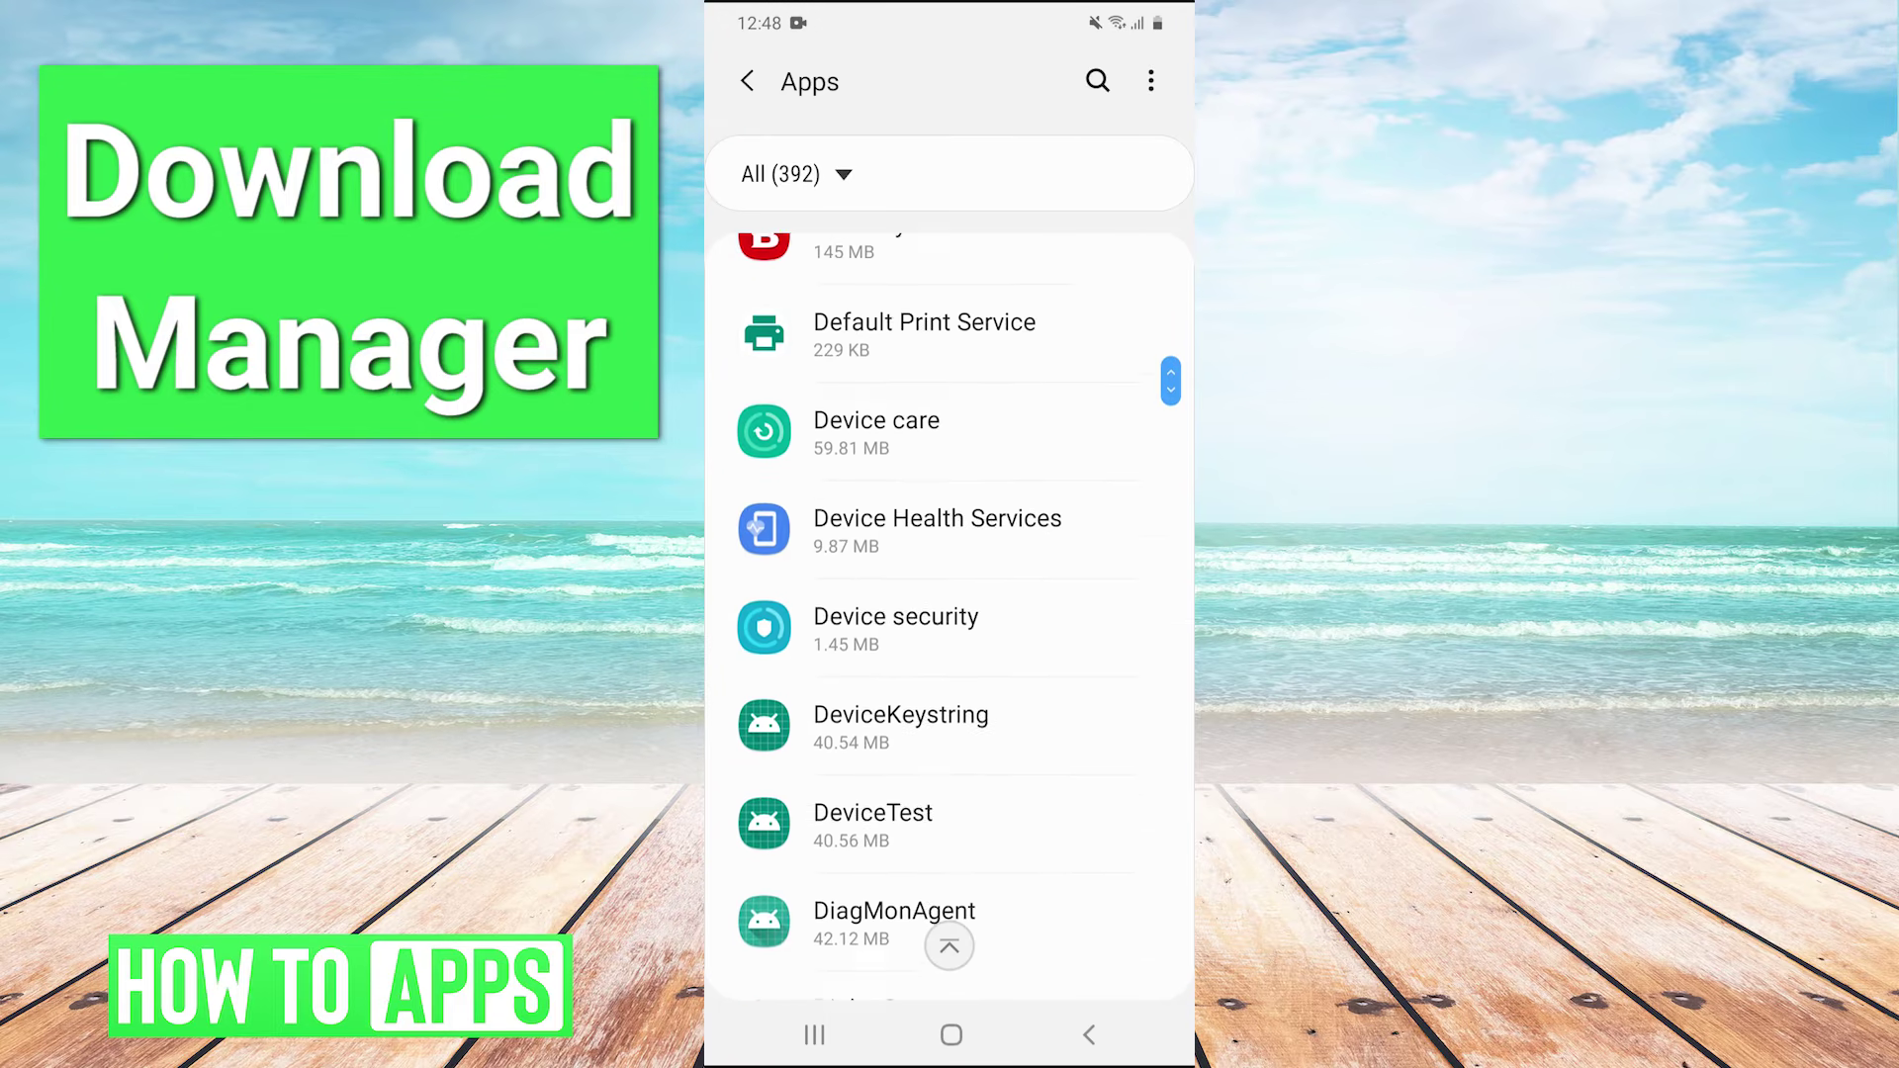
pyautogui.scroll(-3, 950, 617)
pyautogui.scroll(-2, 950, 617)
pyautogui.scroll(-3, 950, 617)
pyautogui.scroll(-2, 950, 617)
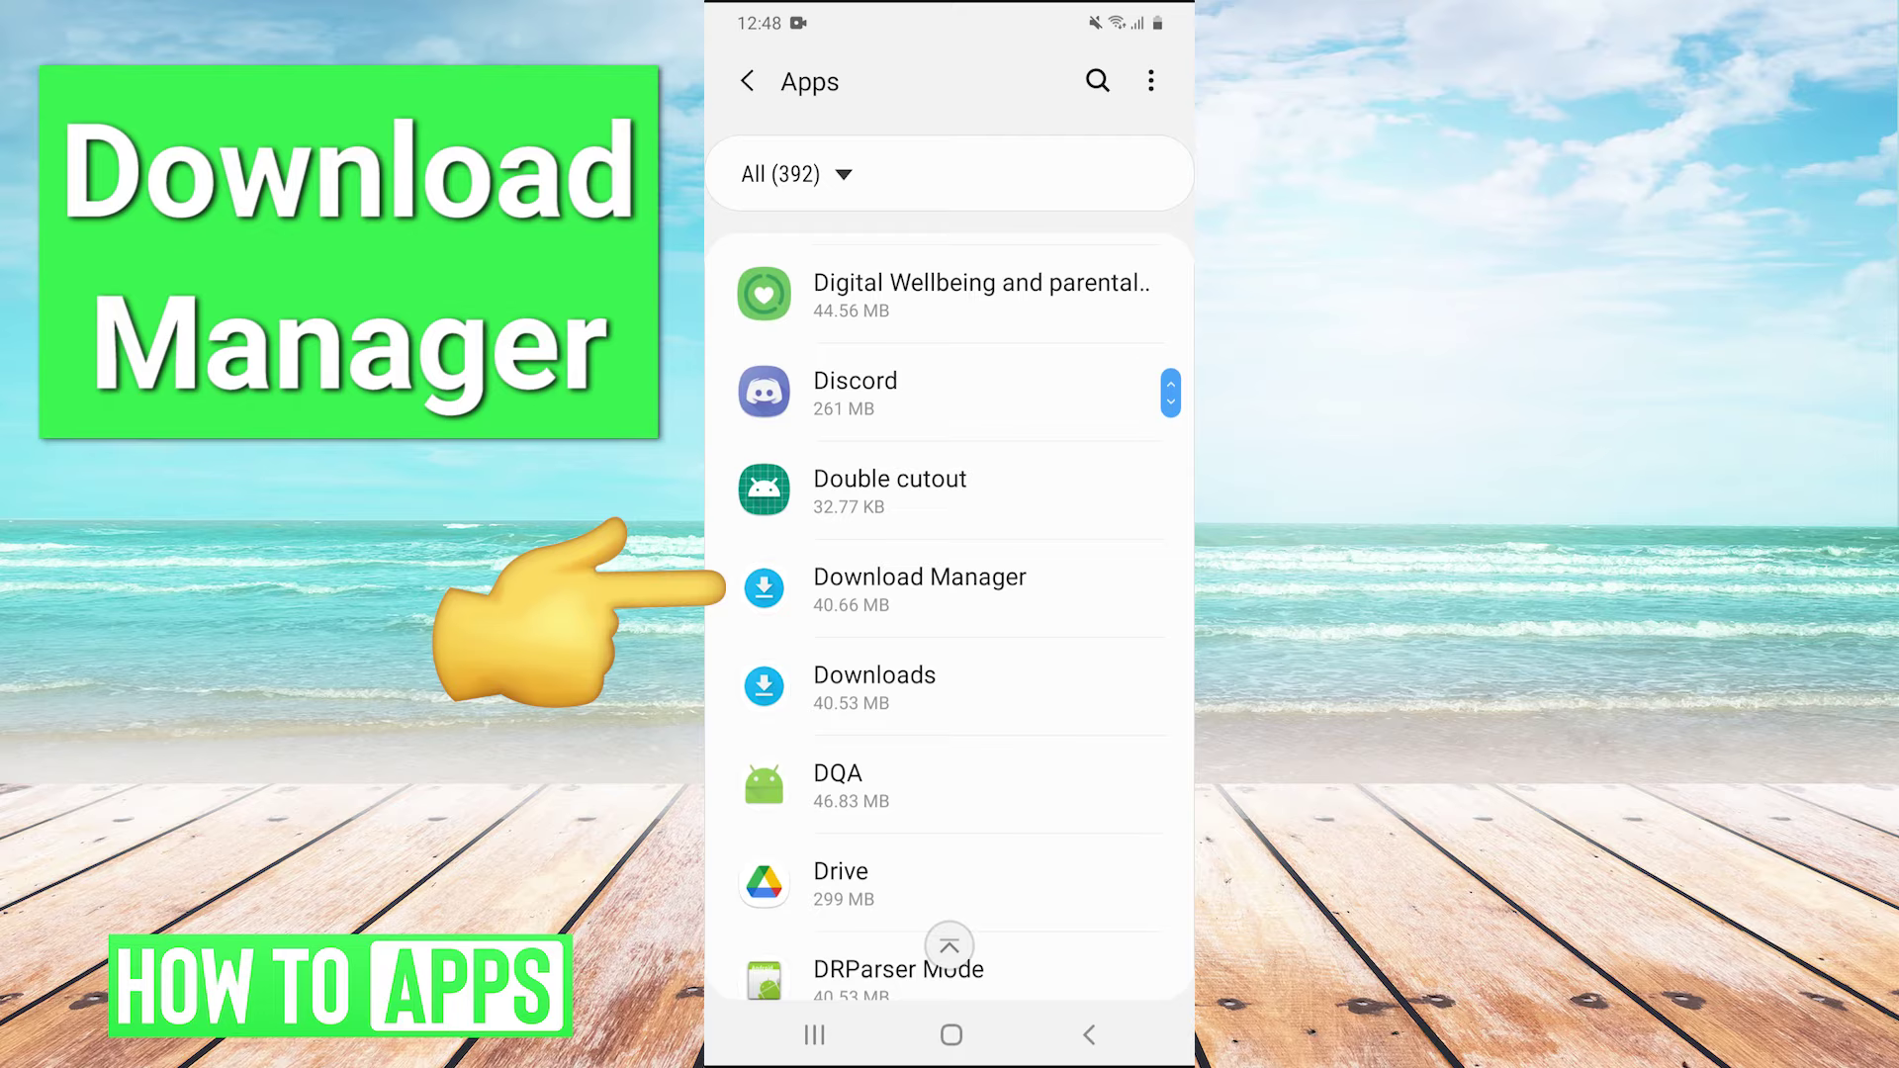
# Clear both Download Manager's cache and data to 0 B, confirming the data deletion
pyautogui.click(920, 589)
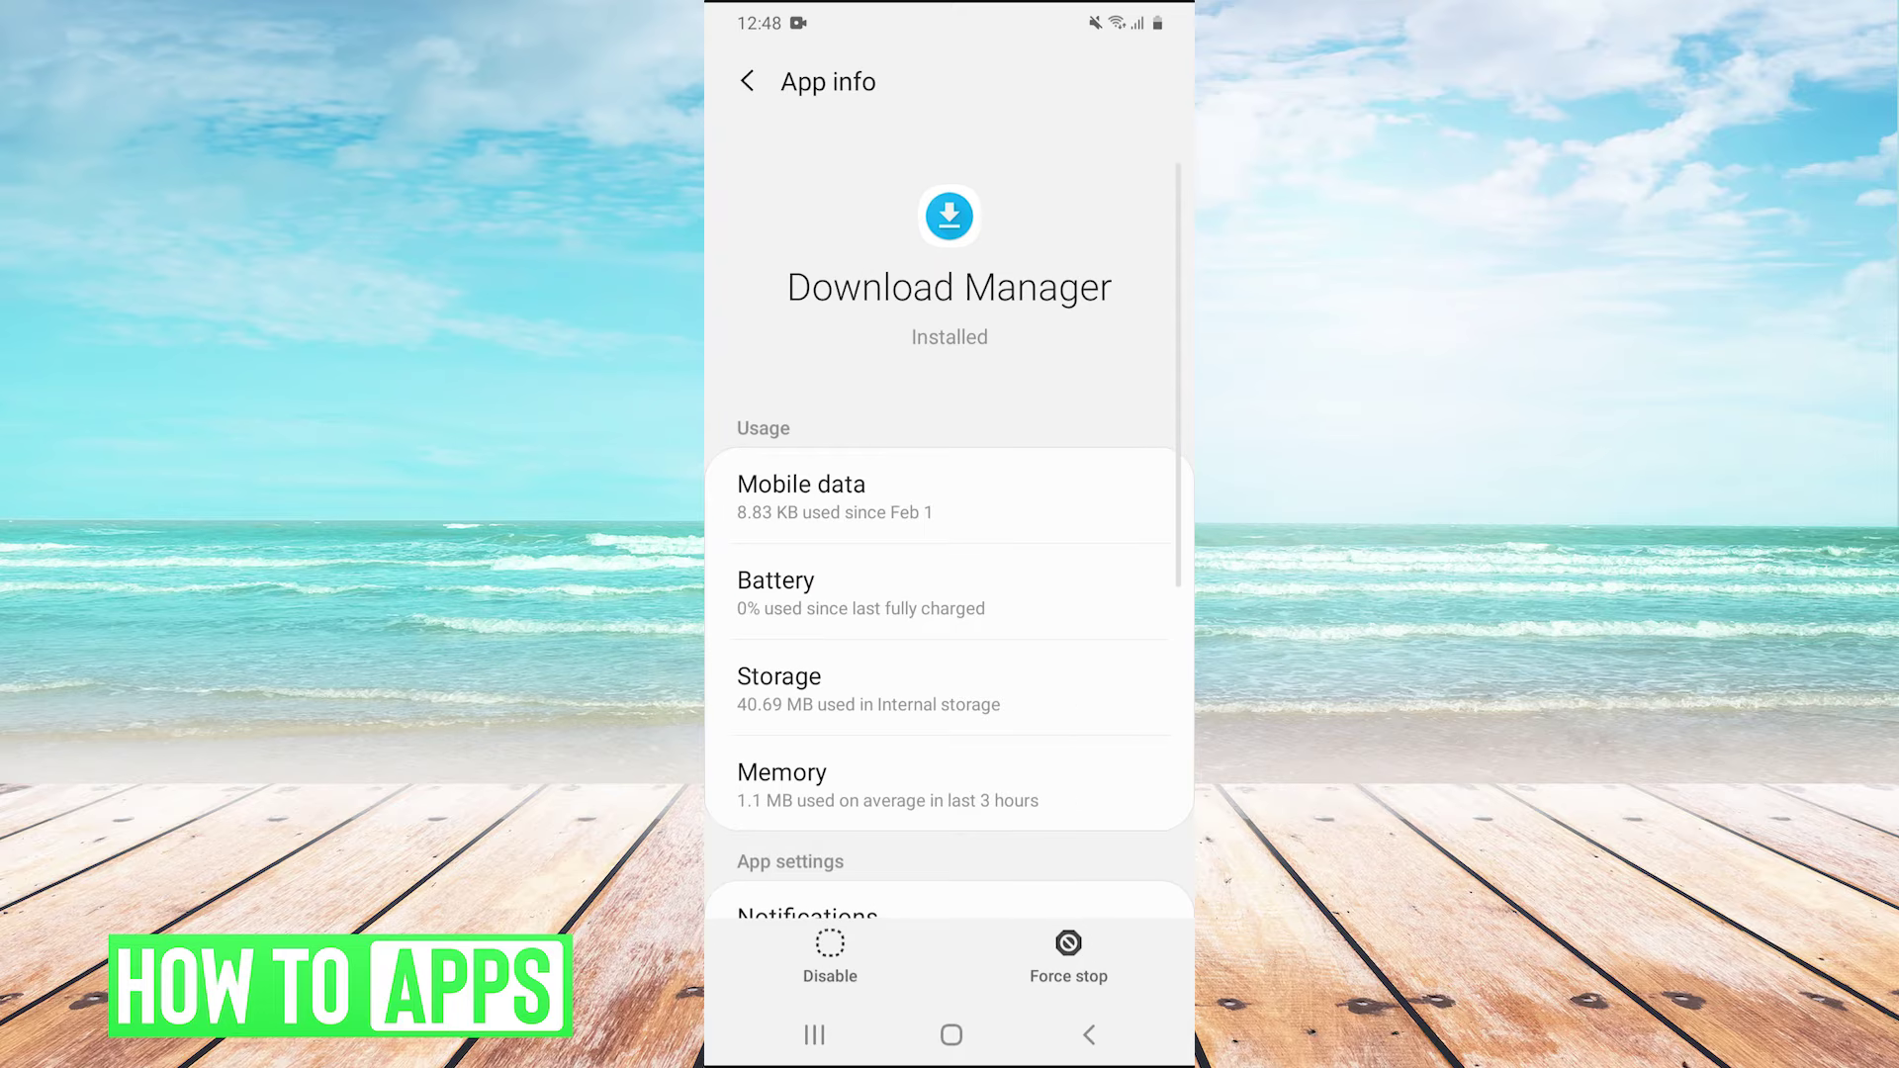
pyautogui.click(868, 689)
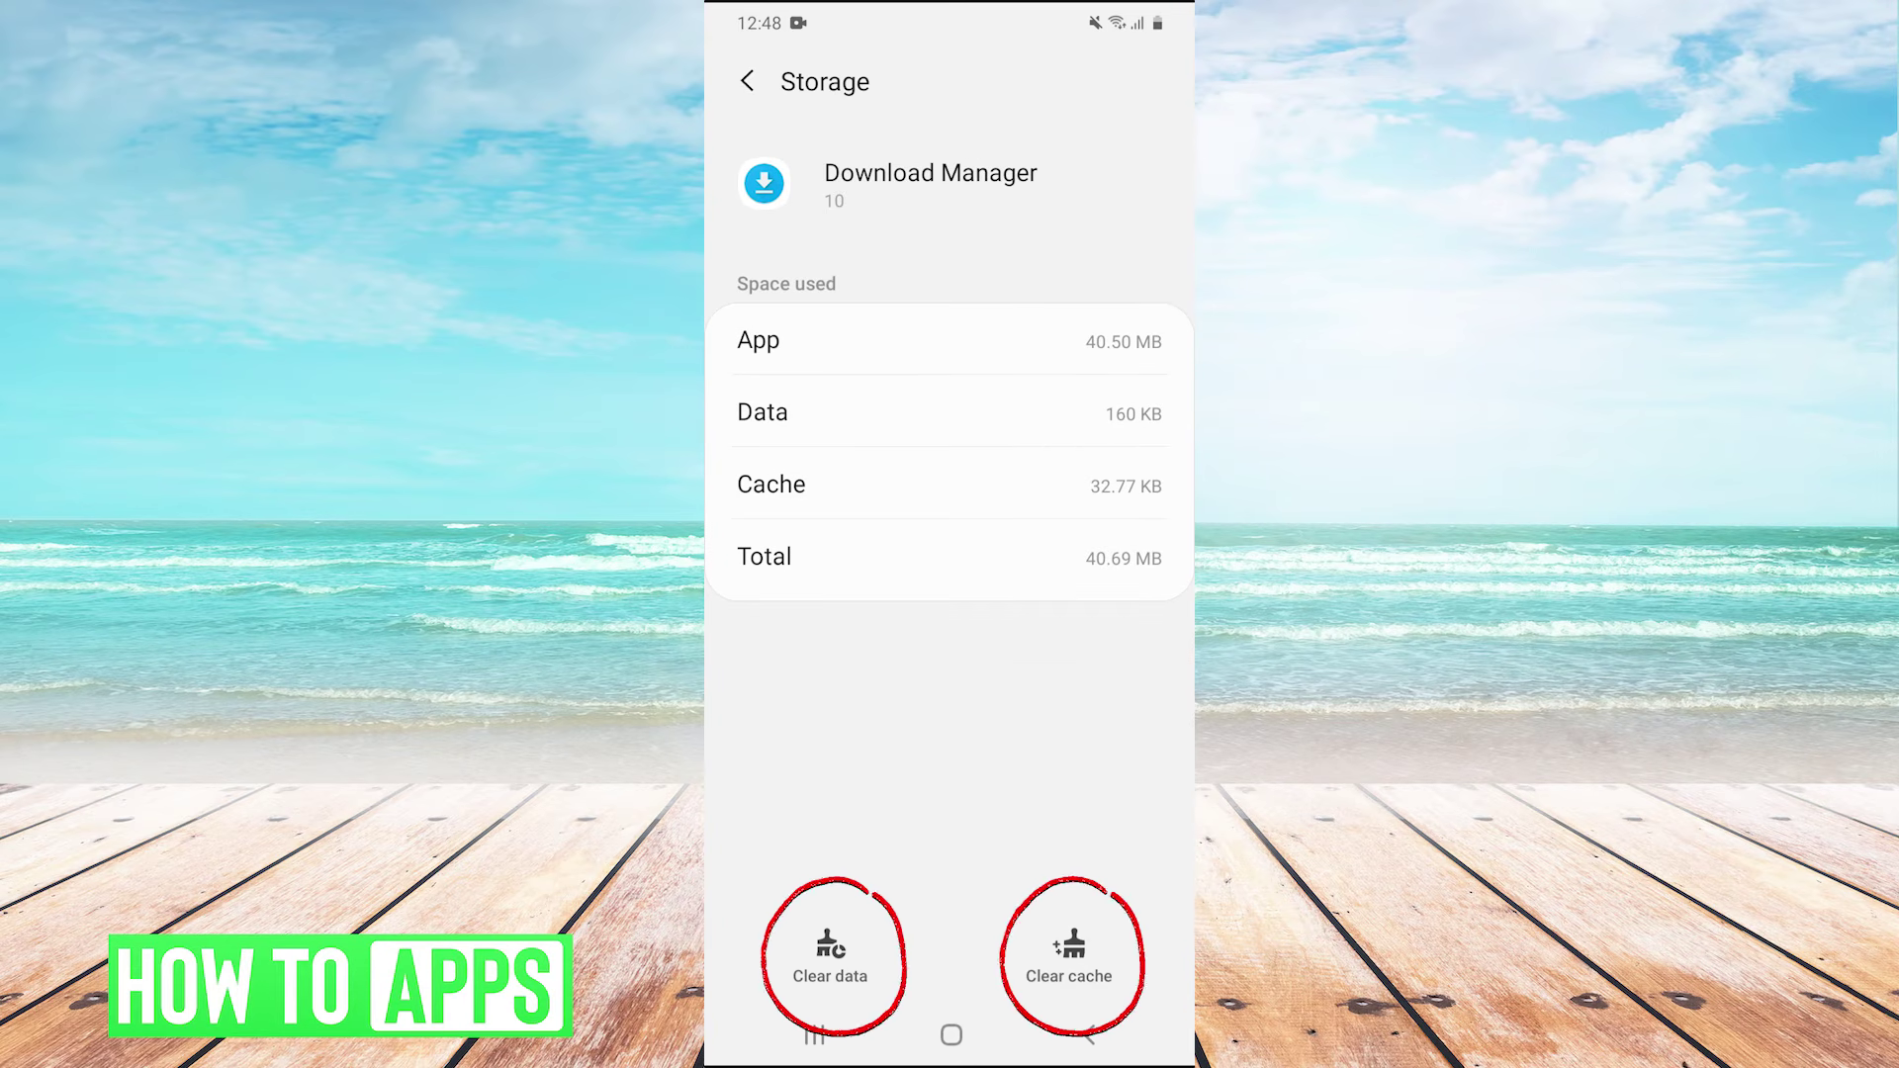
pyautogui.click(1069, 955)
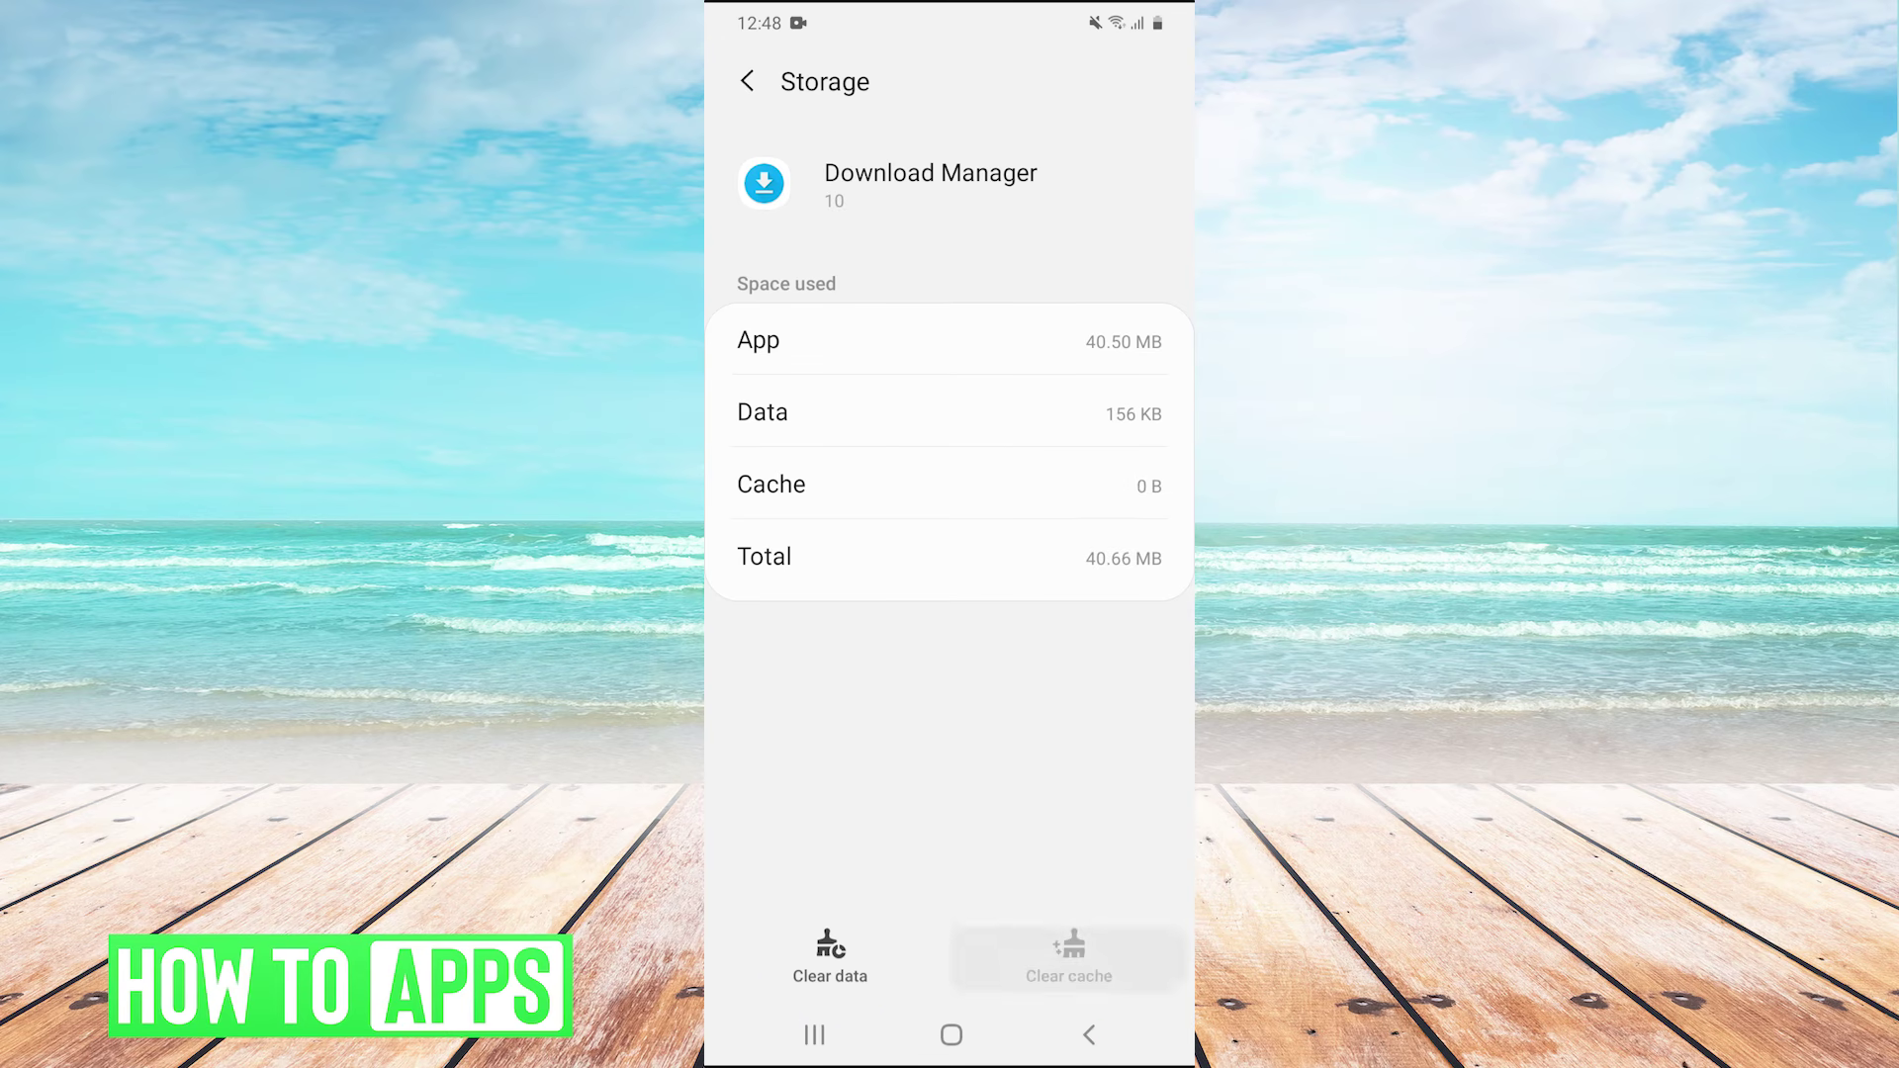
pyautogui.click(830, 955)
pyautogui.click(1059, 924)
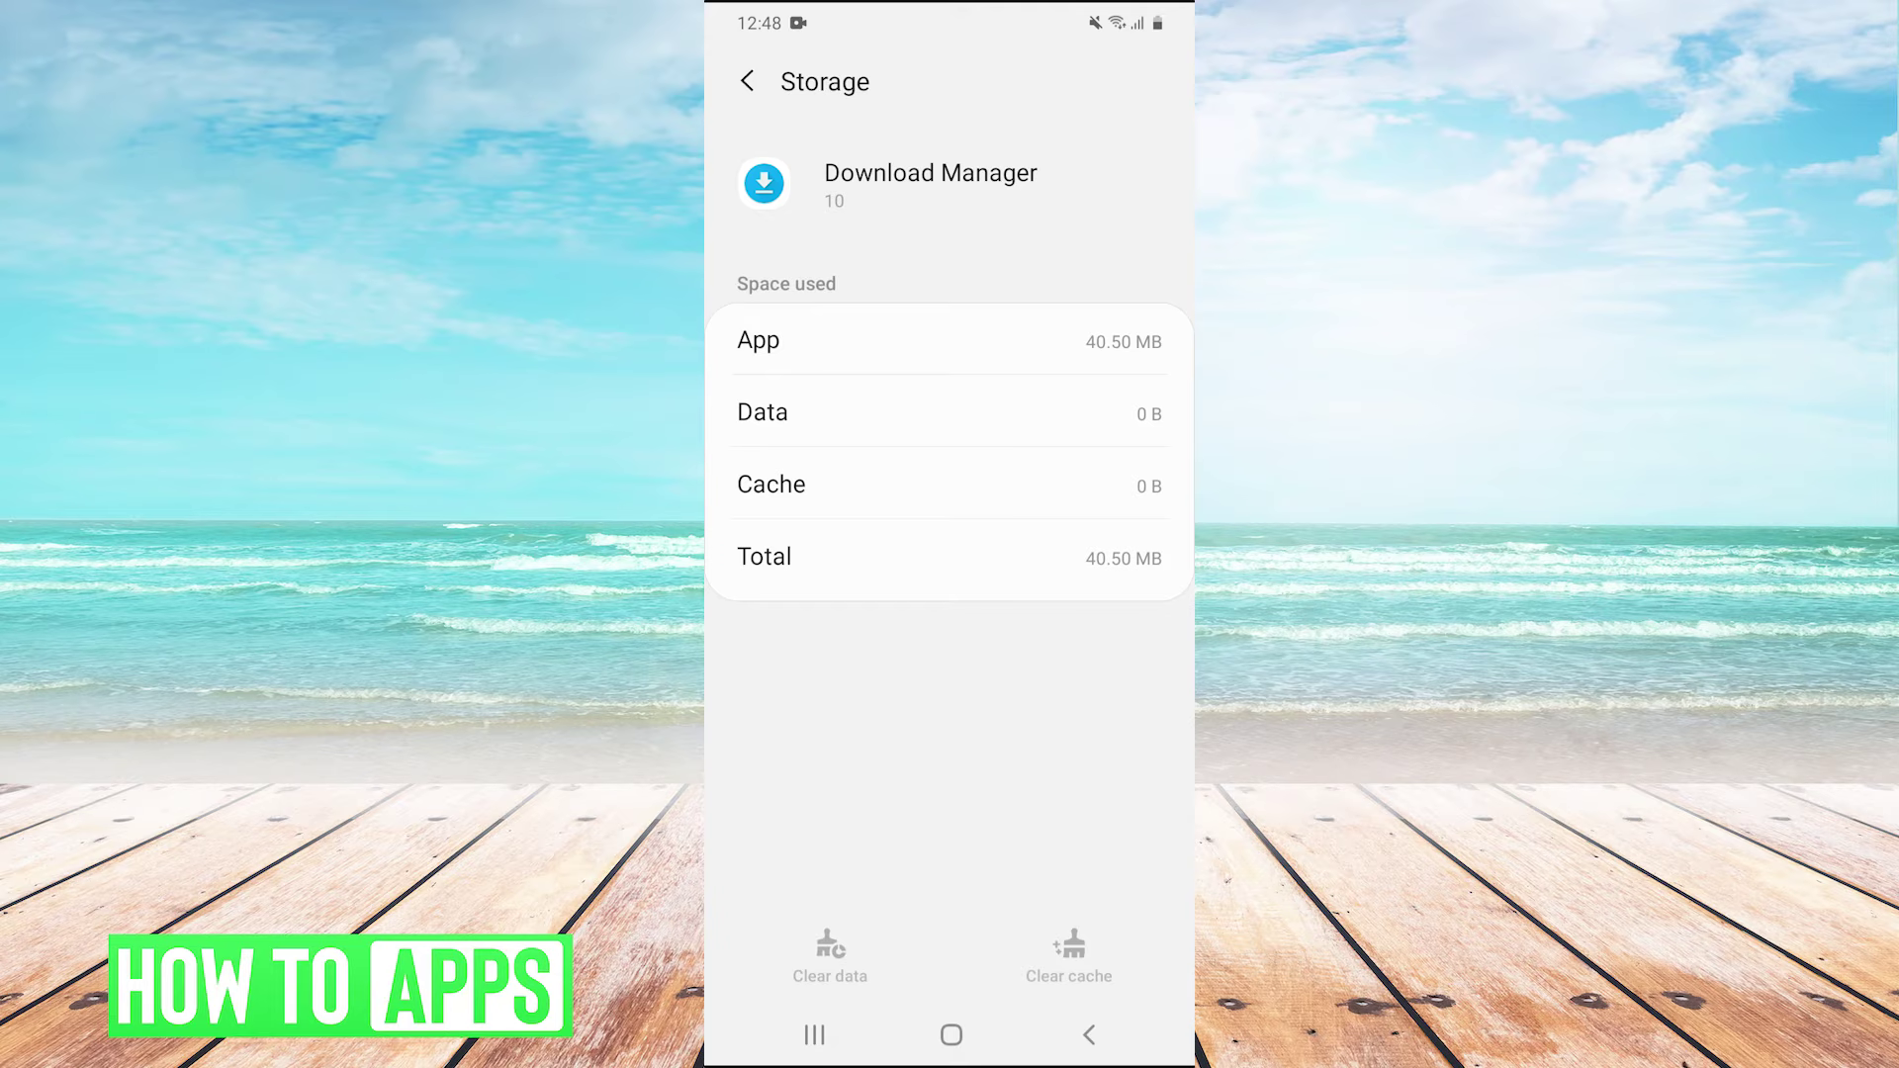
pyautogui.click(747, 80)
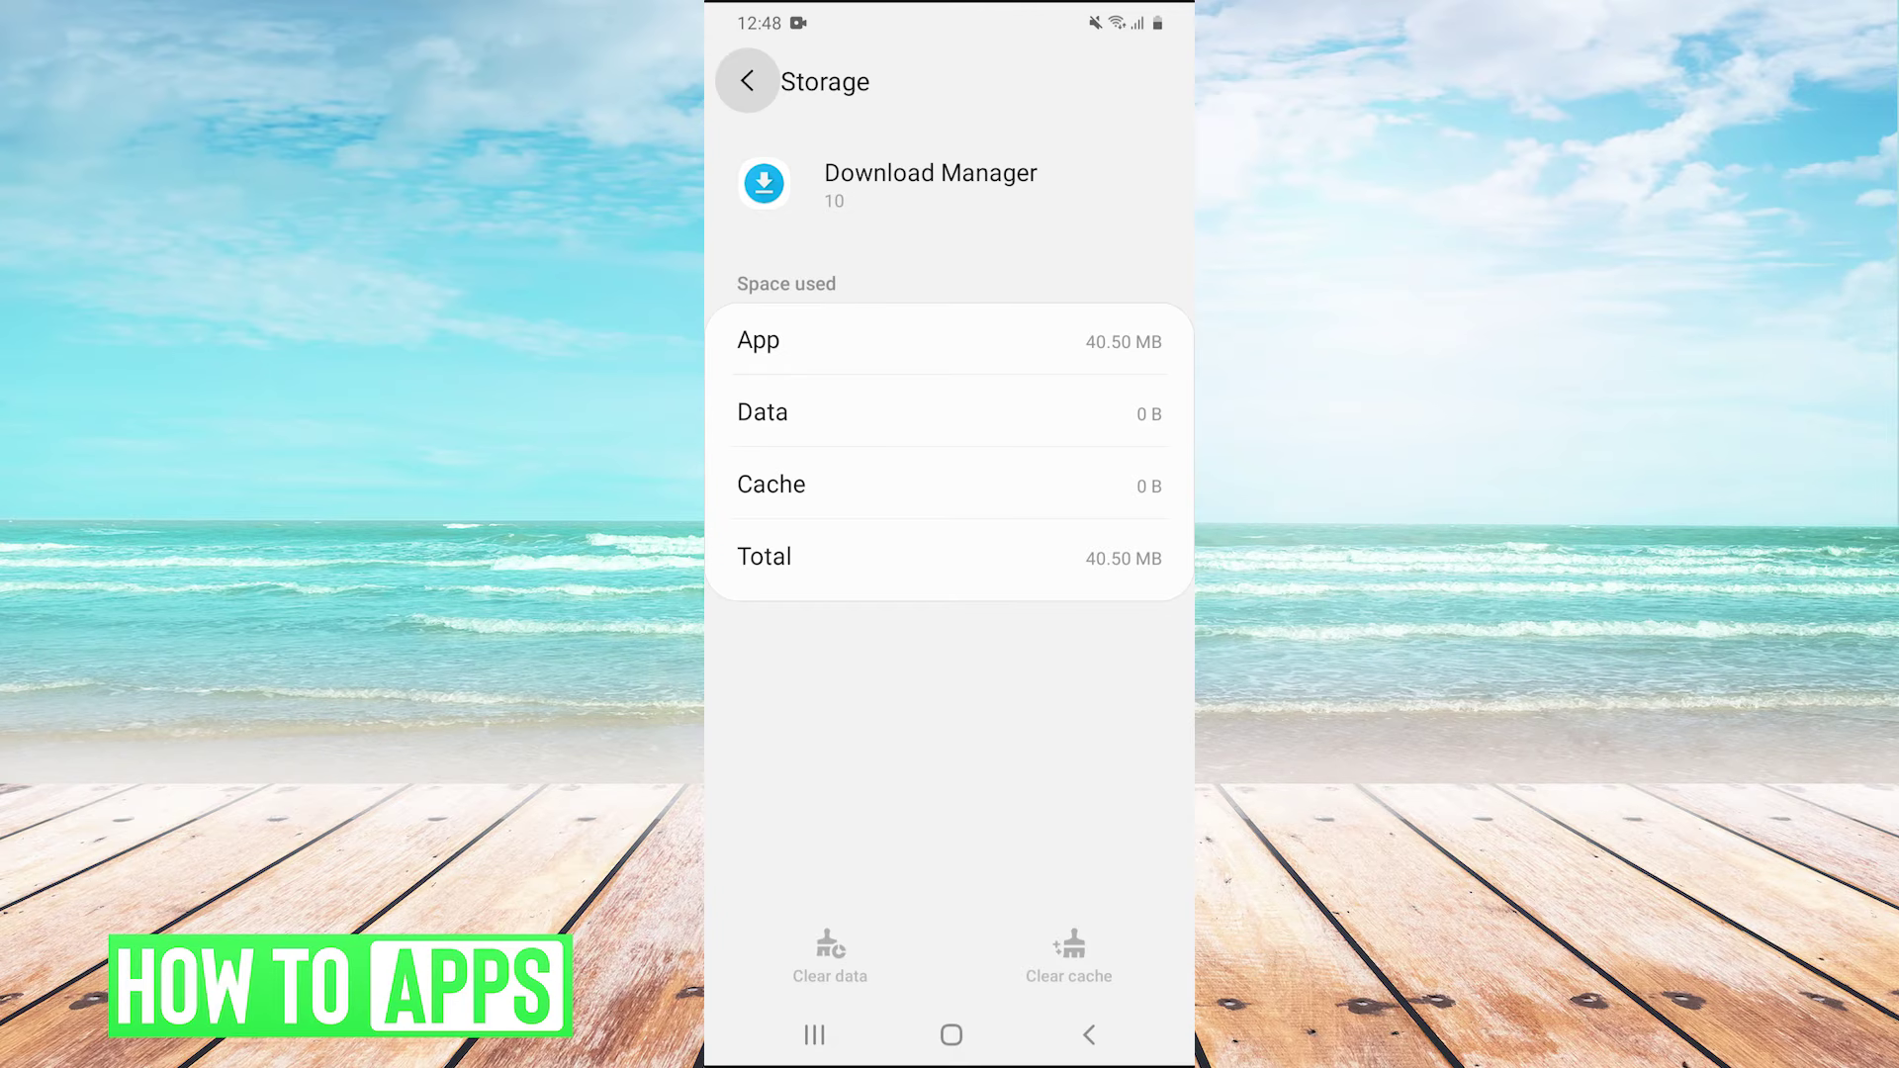
# Return to the full Apps list, scroll down, and open Google Play services' App info
pyautogui.click(747, 80)
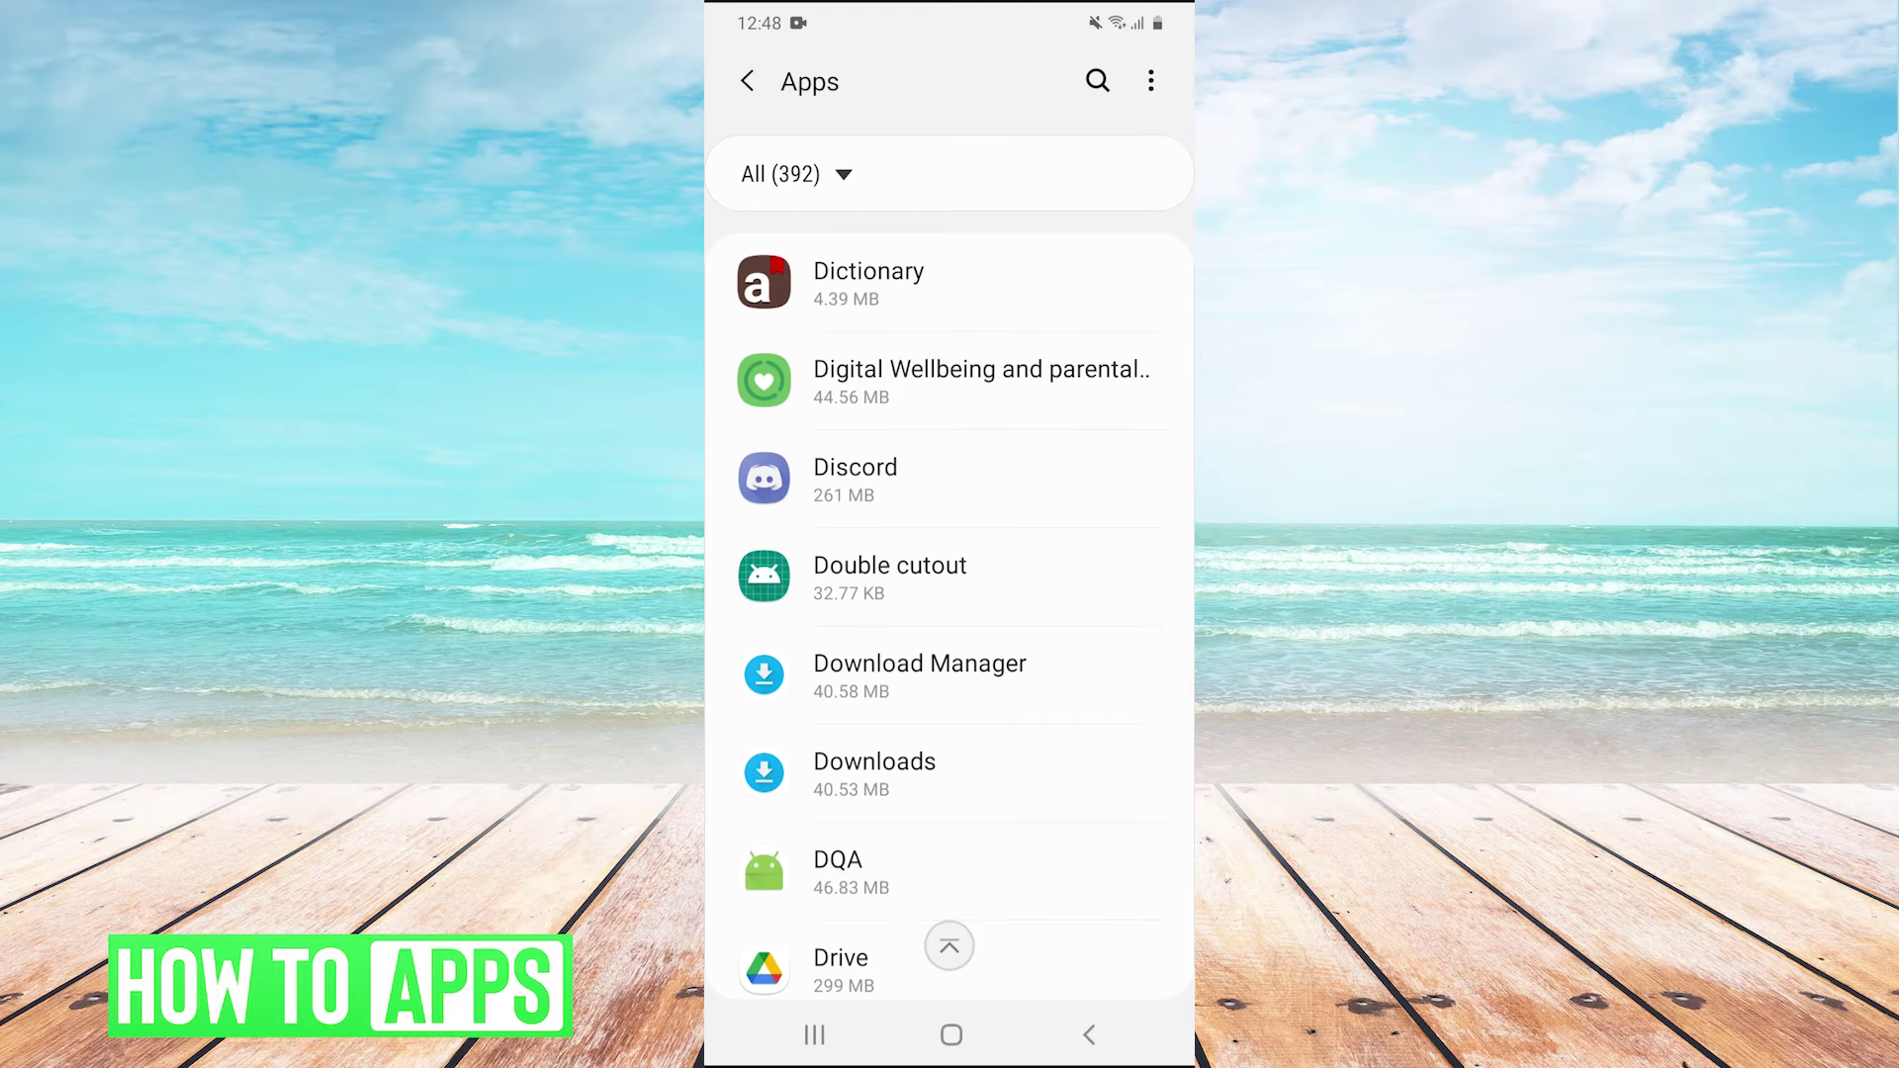
pyautogui.scroll(-3, 950, 614)
pyautogui.scroll(-3, 949, 613)
pyautogui.scroll(-4, 950, 613)
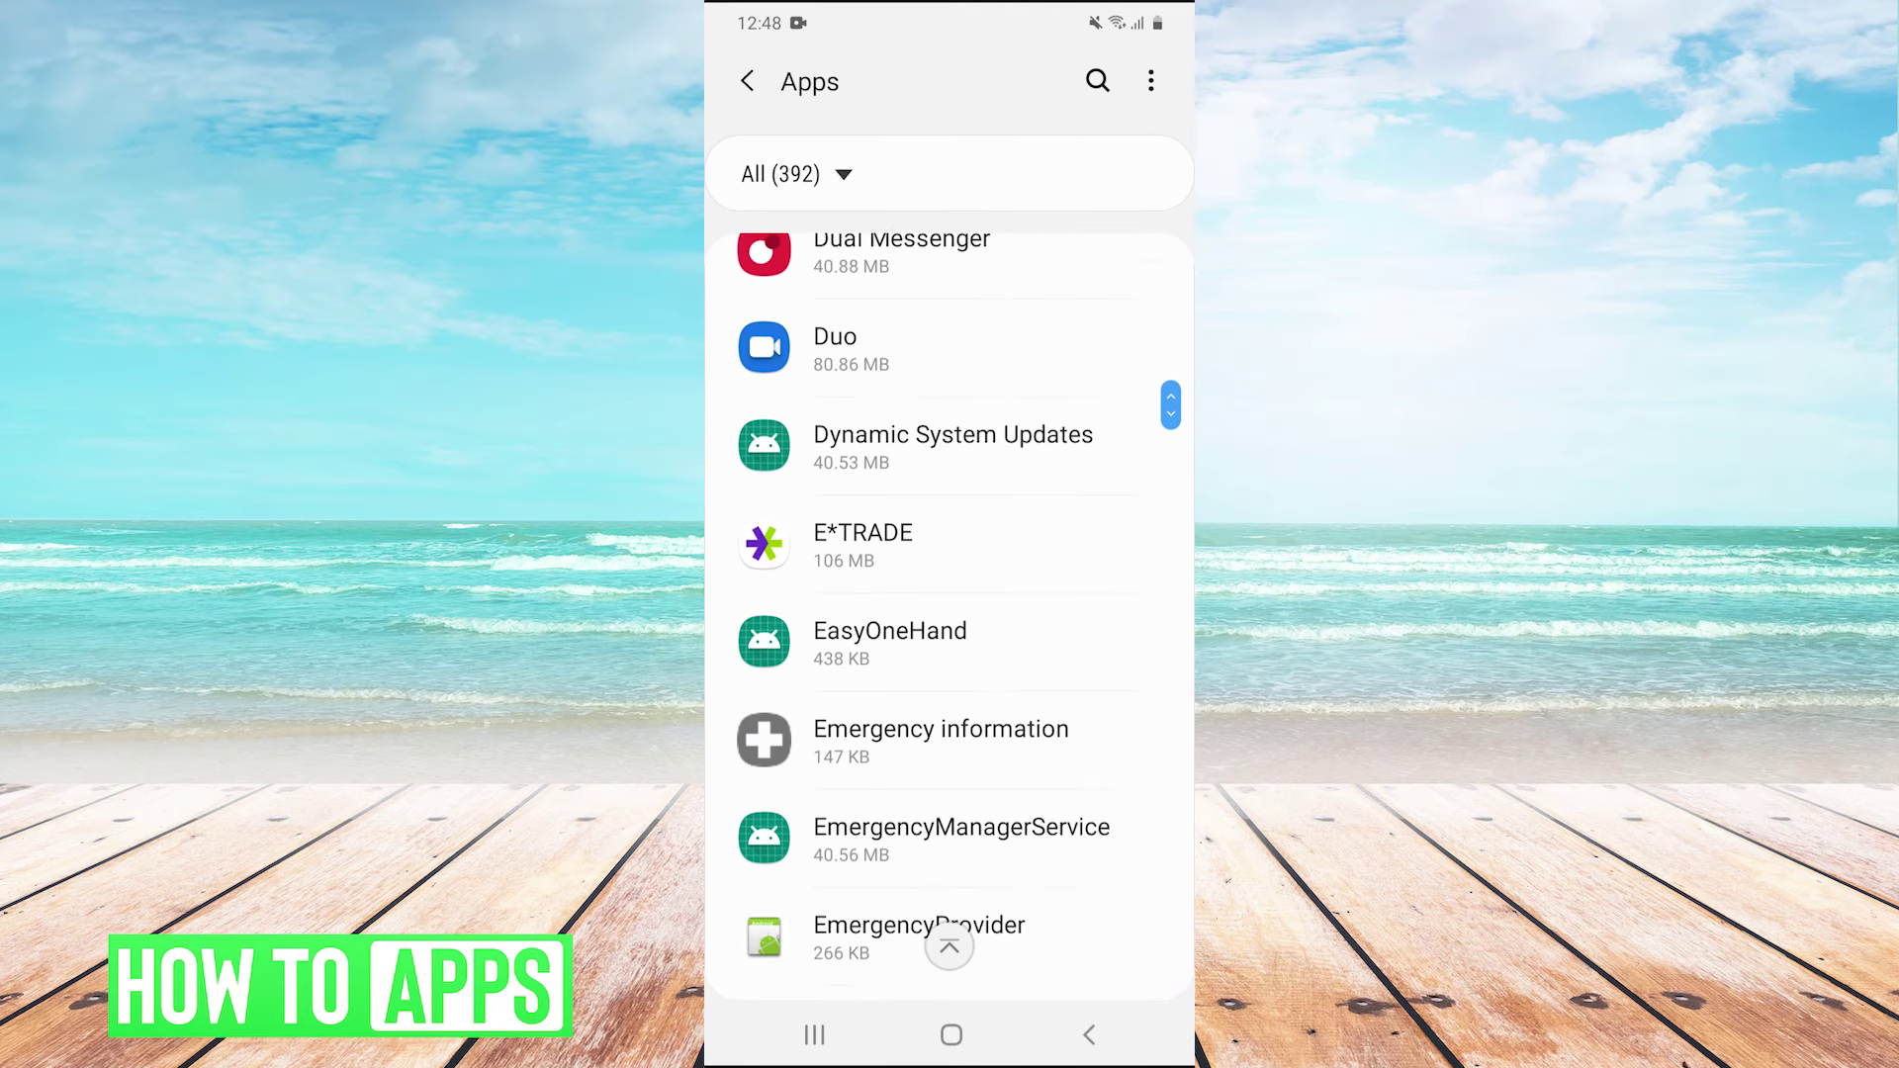
pyautogui.scroll(-6, 949, 613)
pyautogui.scroll(-6, 950, 613)
pyautogui.scroll(-6, 950, 613)
pyautogui.scroll(-2, 949, 613)
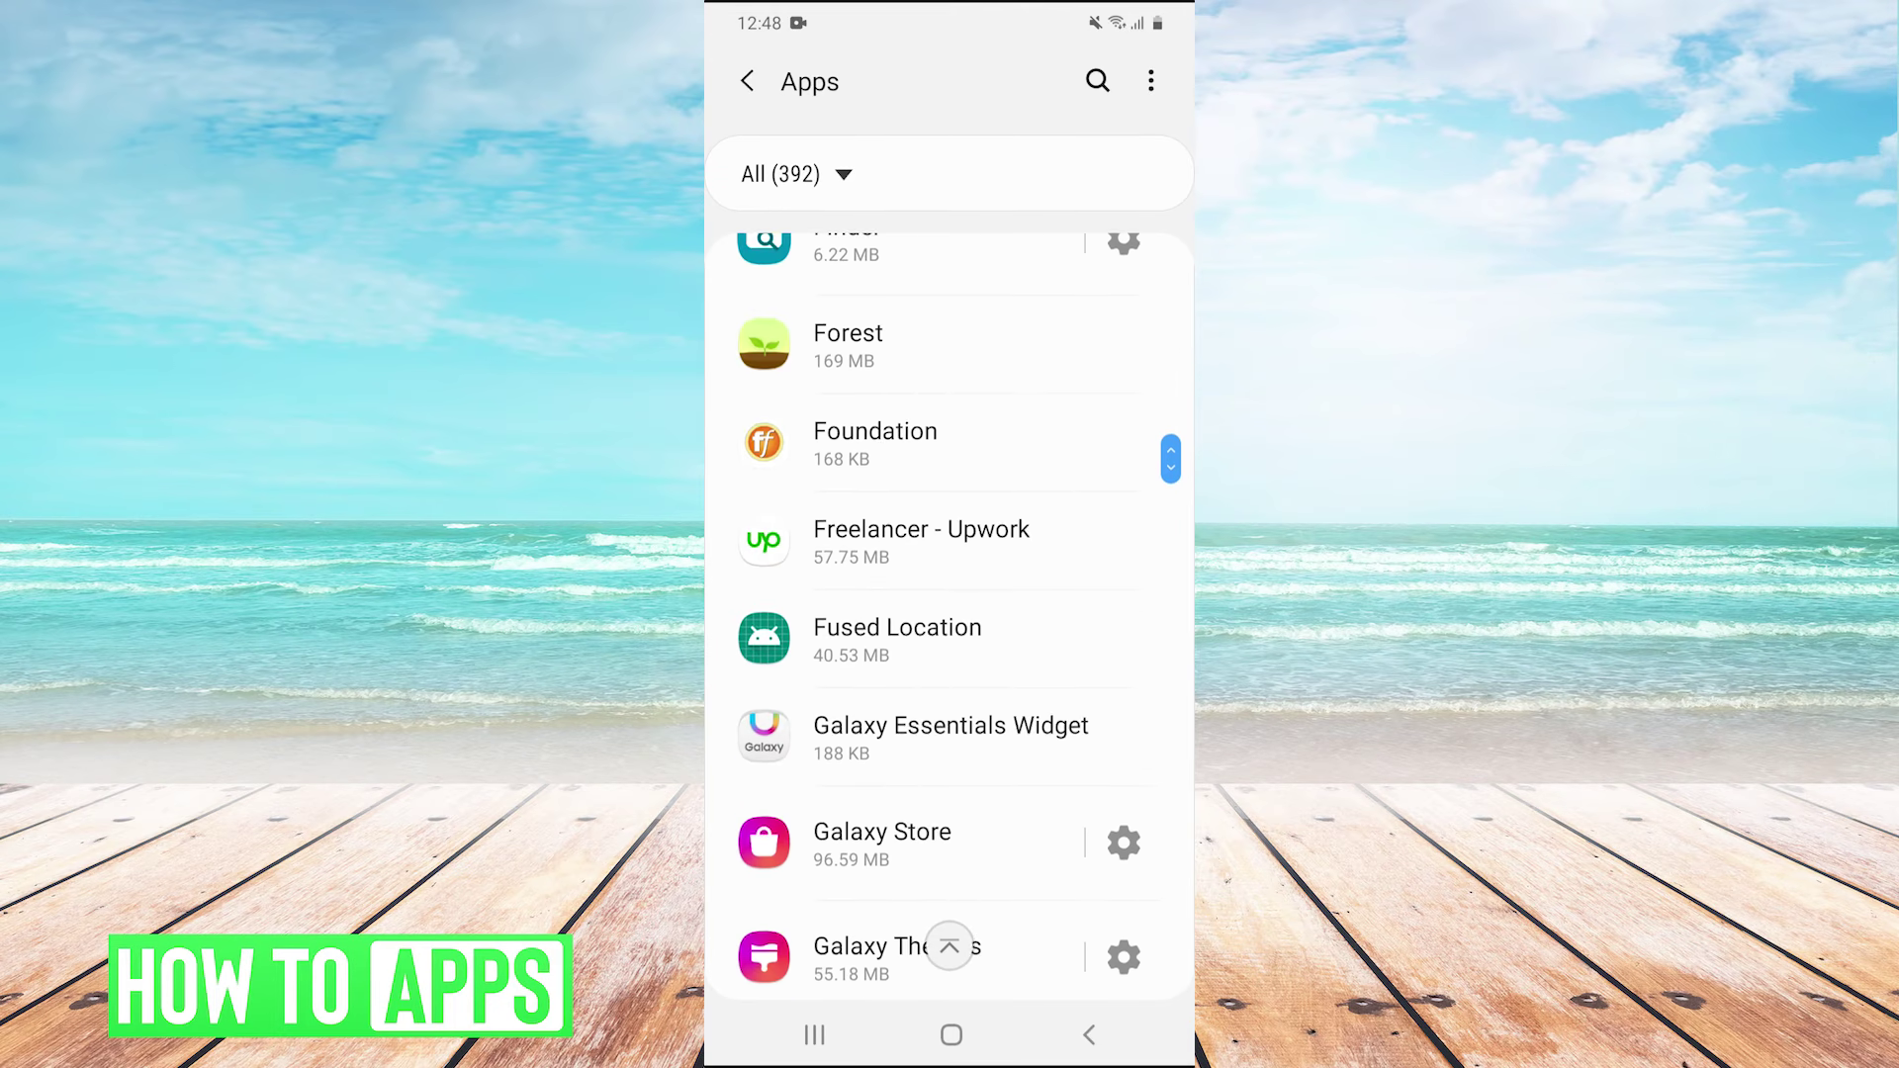
pyautogui.scroll(-3, 950, 614)
pyautogui.scroll(-2, 950, 613)
pyautogui.scroll(-3, 950, 613)
pyautogui.scroll(-3, 950, 614)
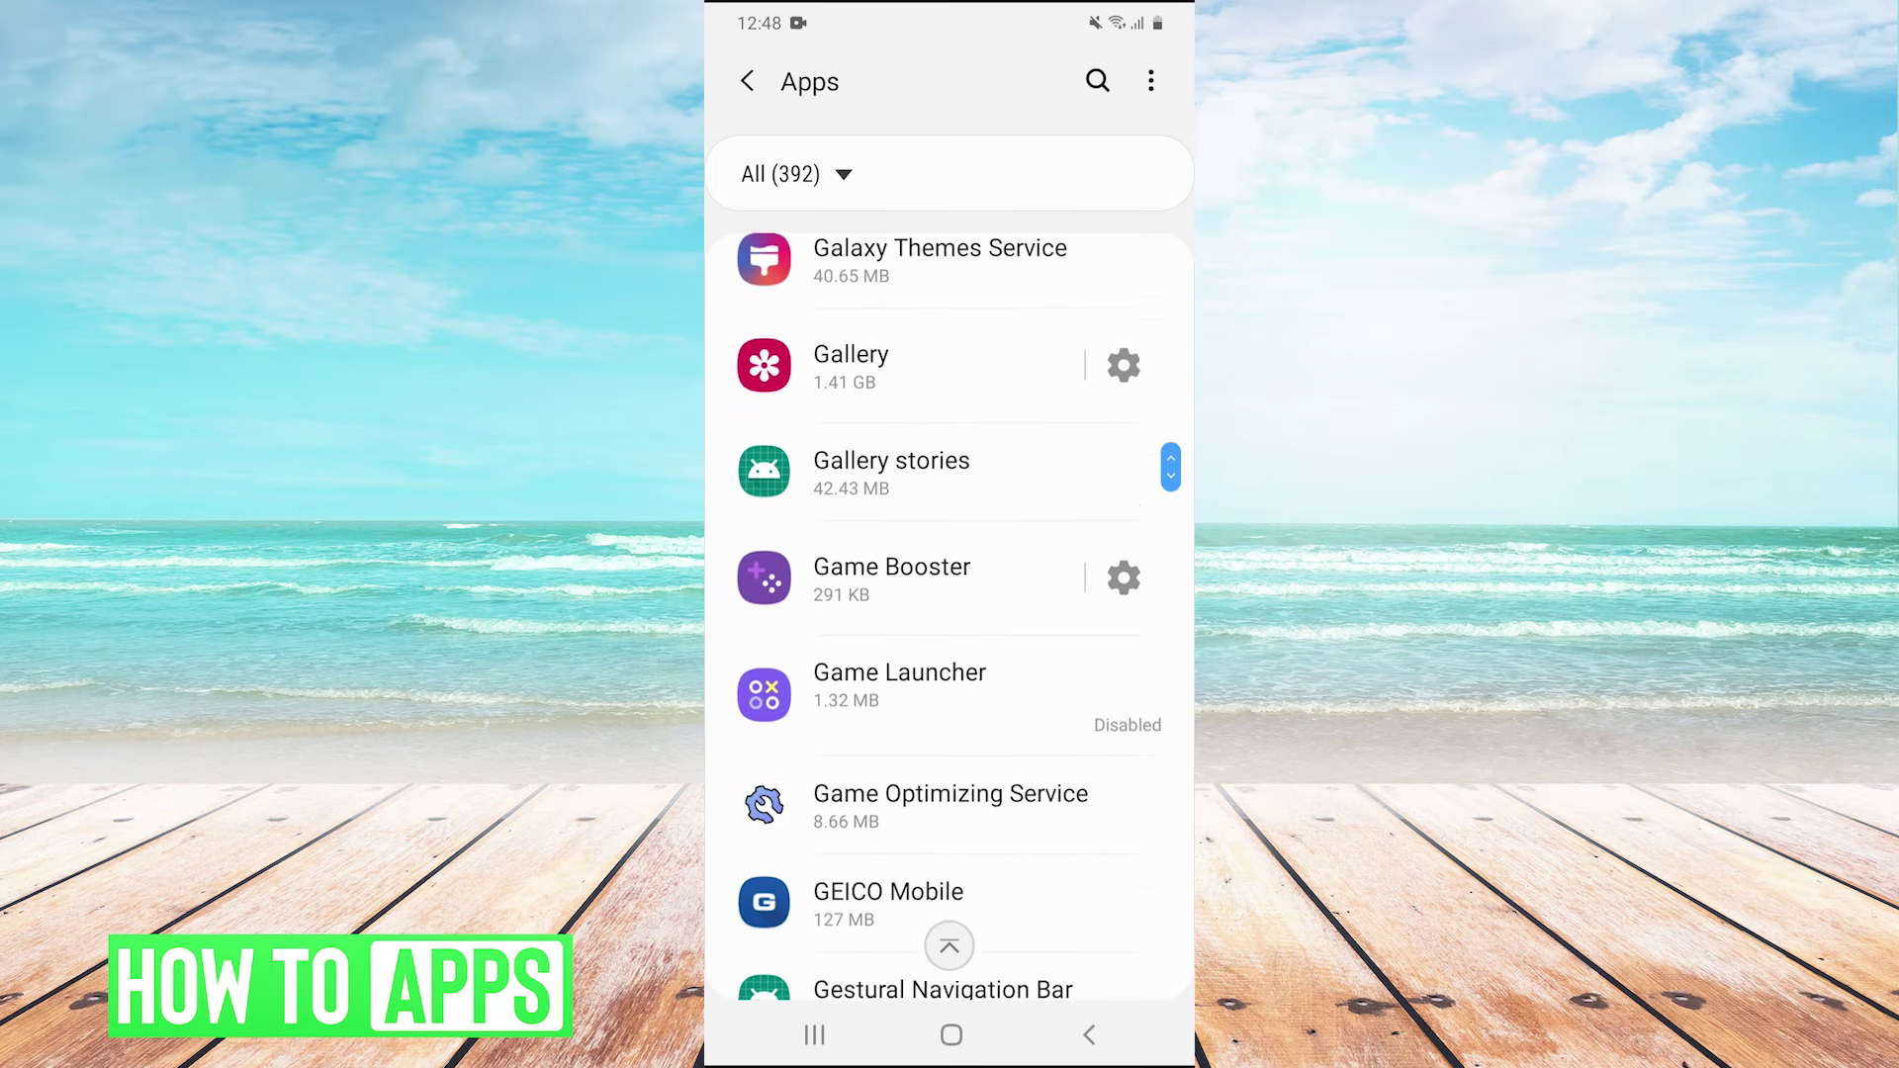
pyautogui.scroll(-4, 950, 614)
pyautogui.scroll(-4, 949, 614)
pyautogui.scroll(-4, 950, 613)
pyautogui.scroll(-3, 950, 613)
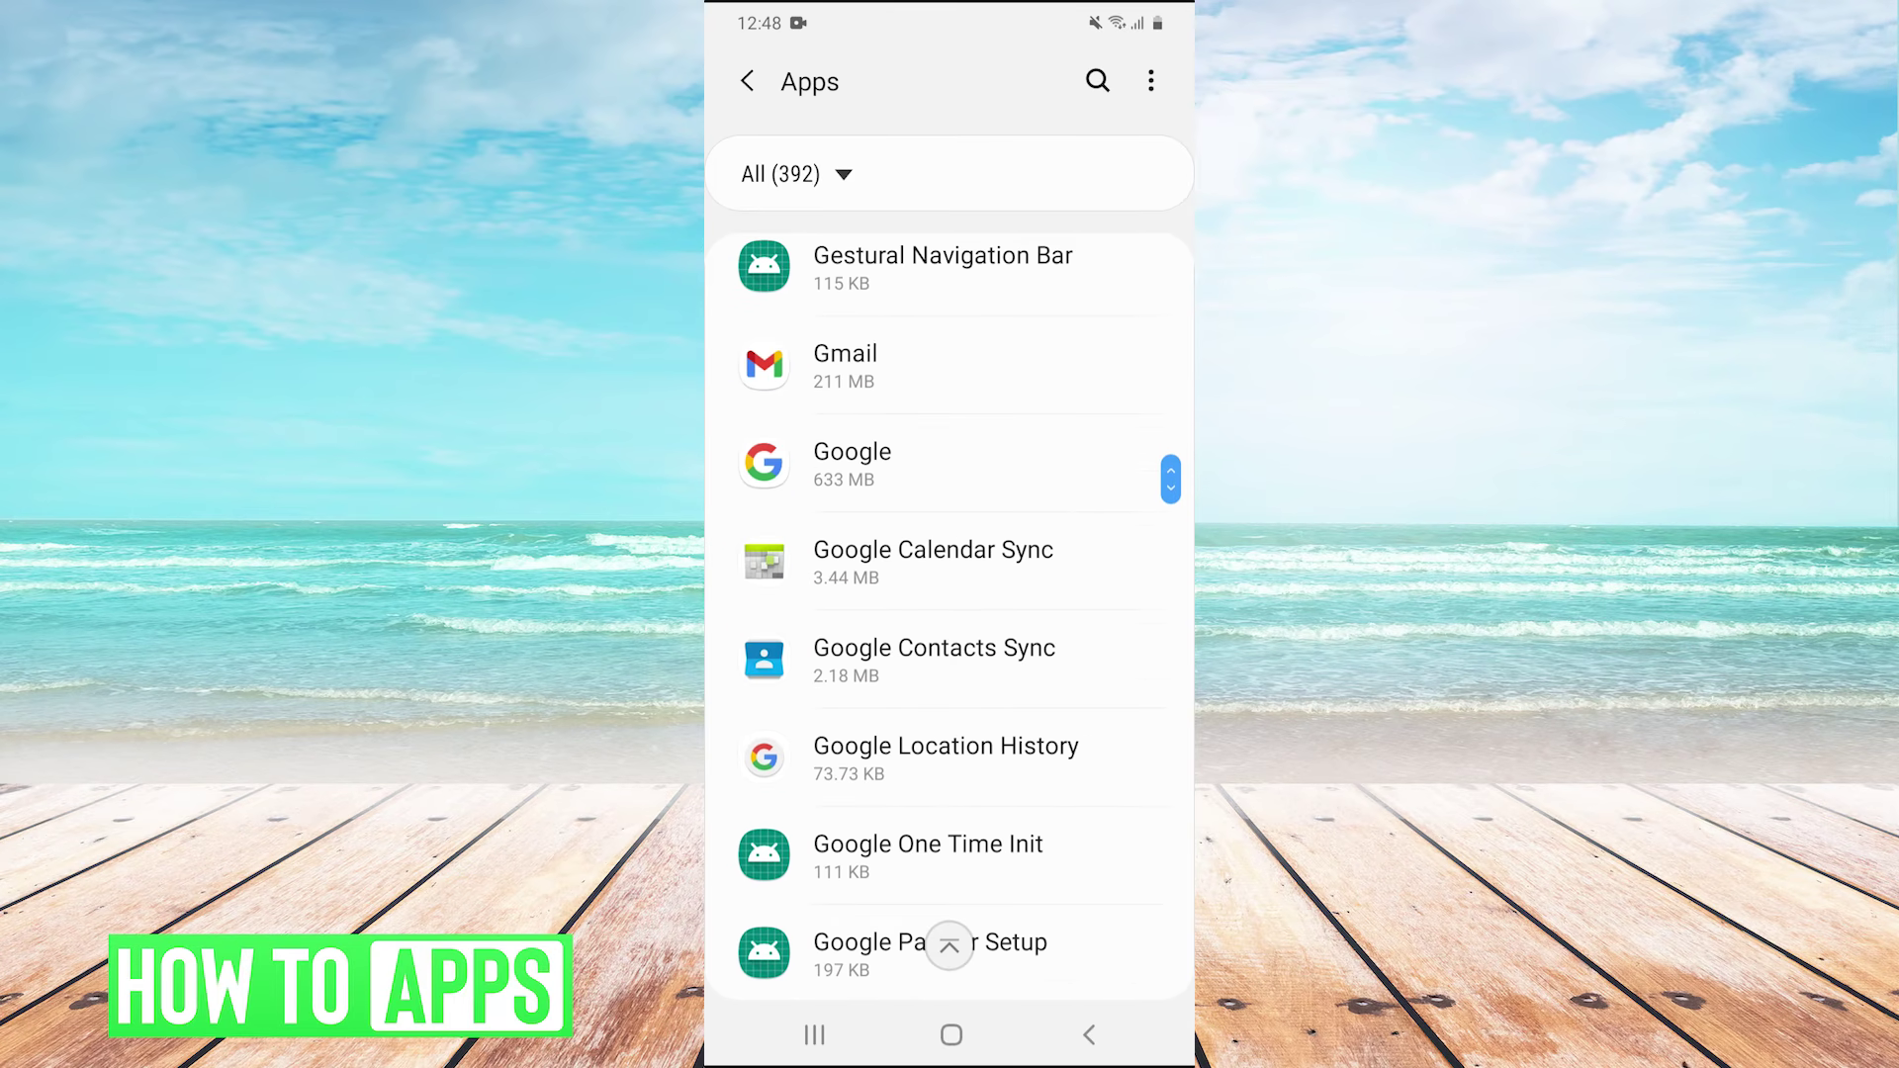
pyautogui.scroll(-3, 950, 613)
pyautogui.scroll(-2, 950, 613)
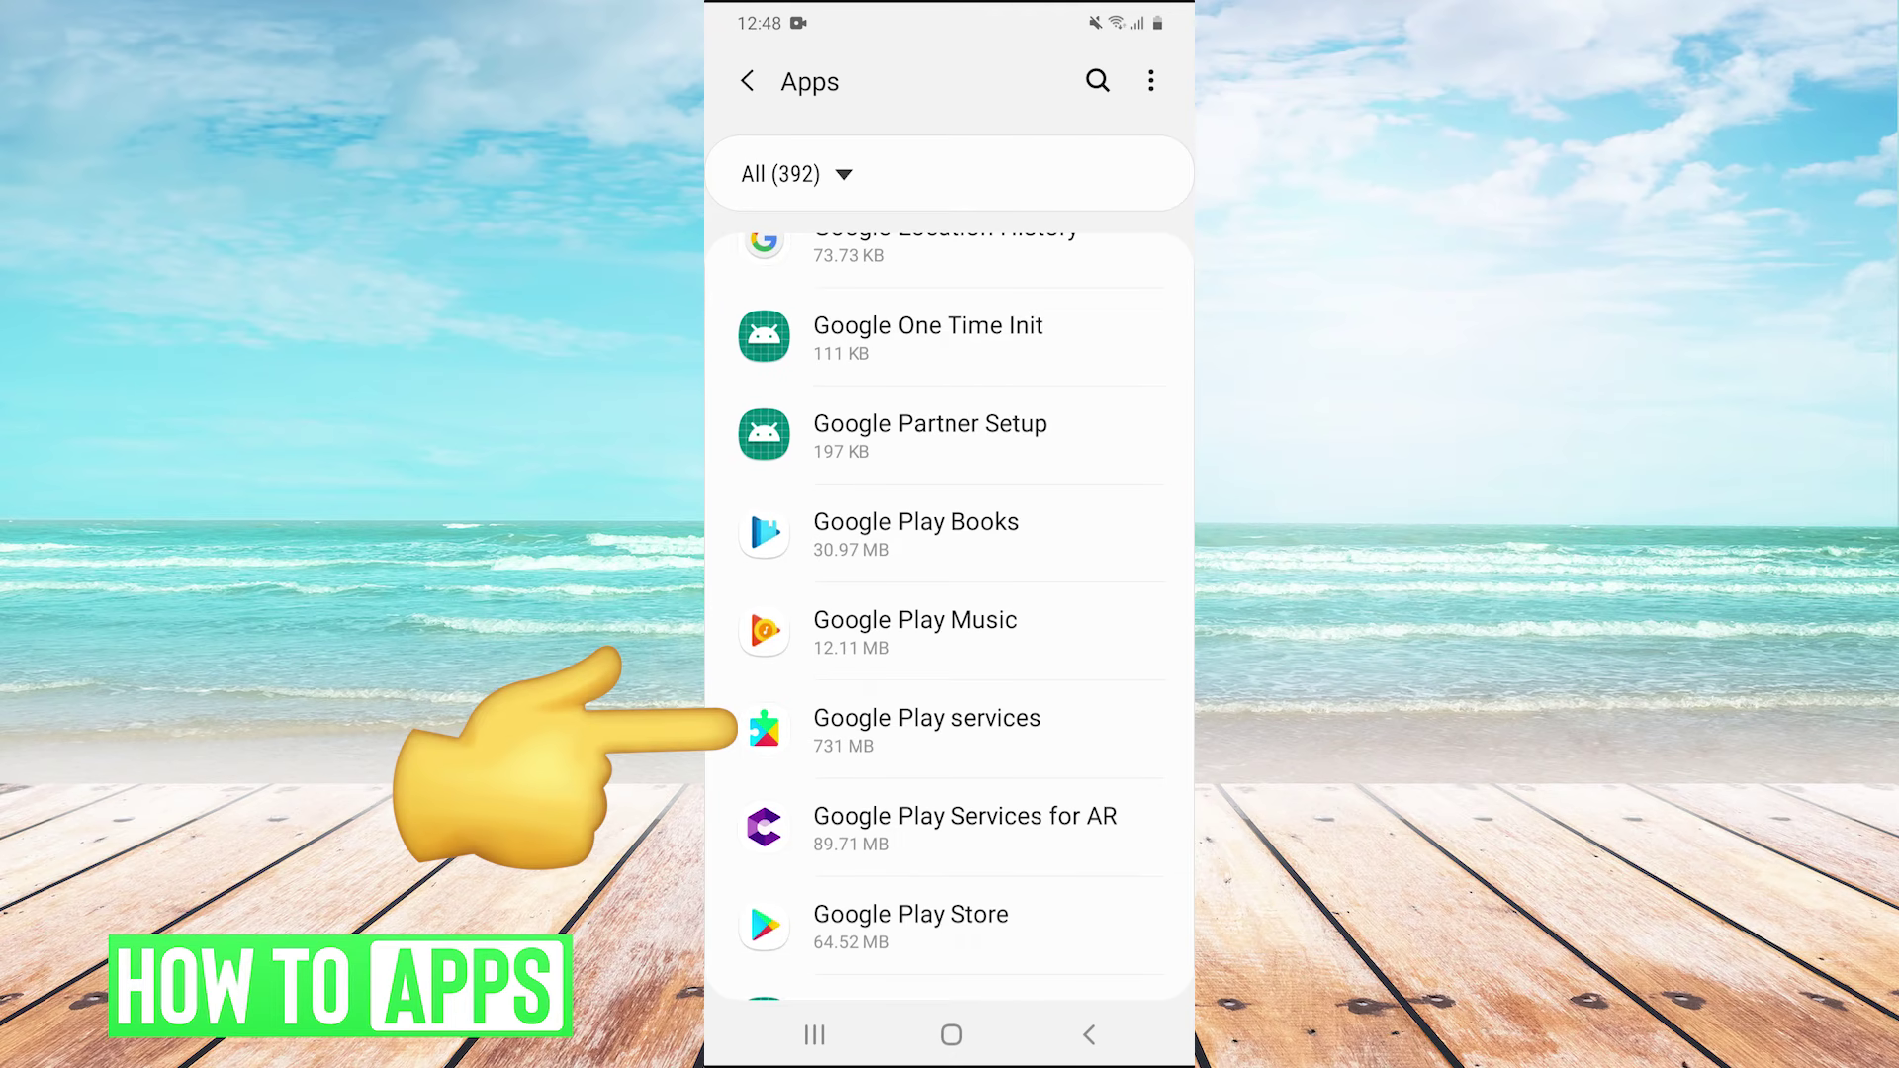
pyautogui.click(927, 729)
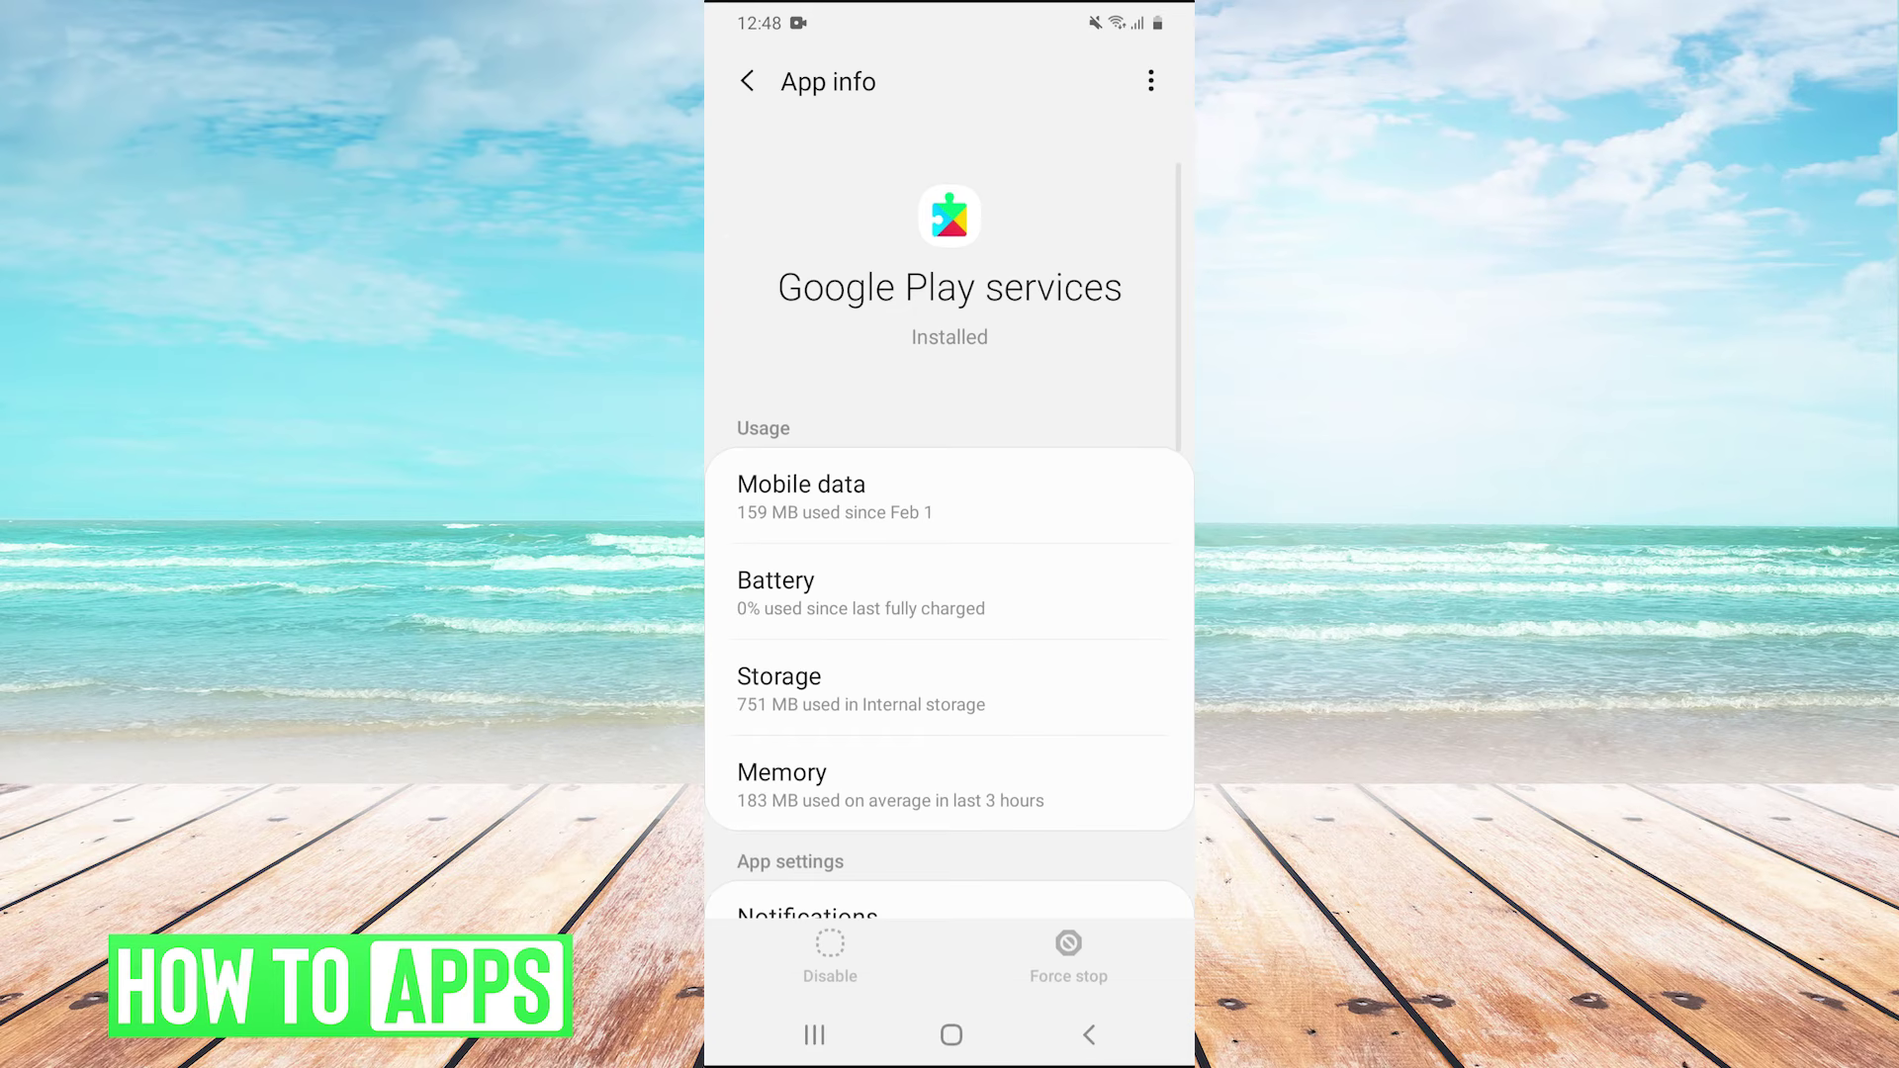
# Clear Google Play services' cache to 0 B, then go back to the Apps list
pyautogui.click(779, 690)
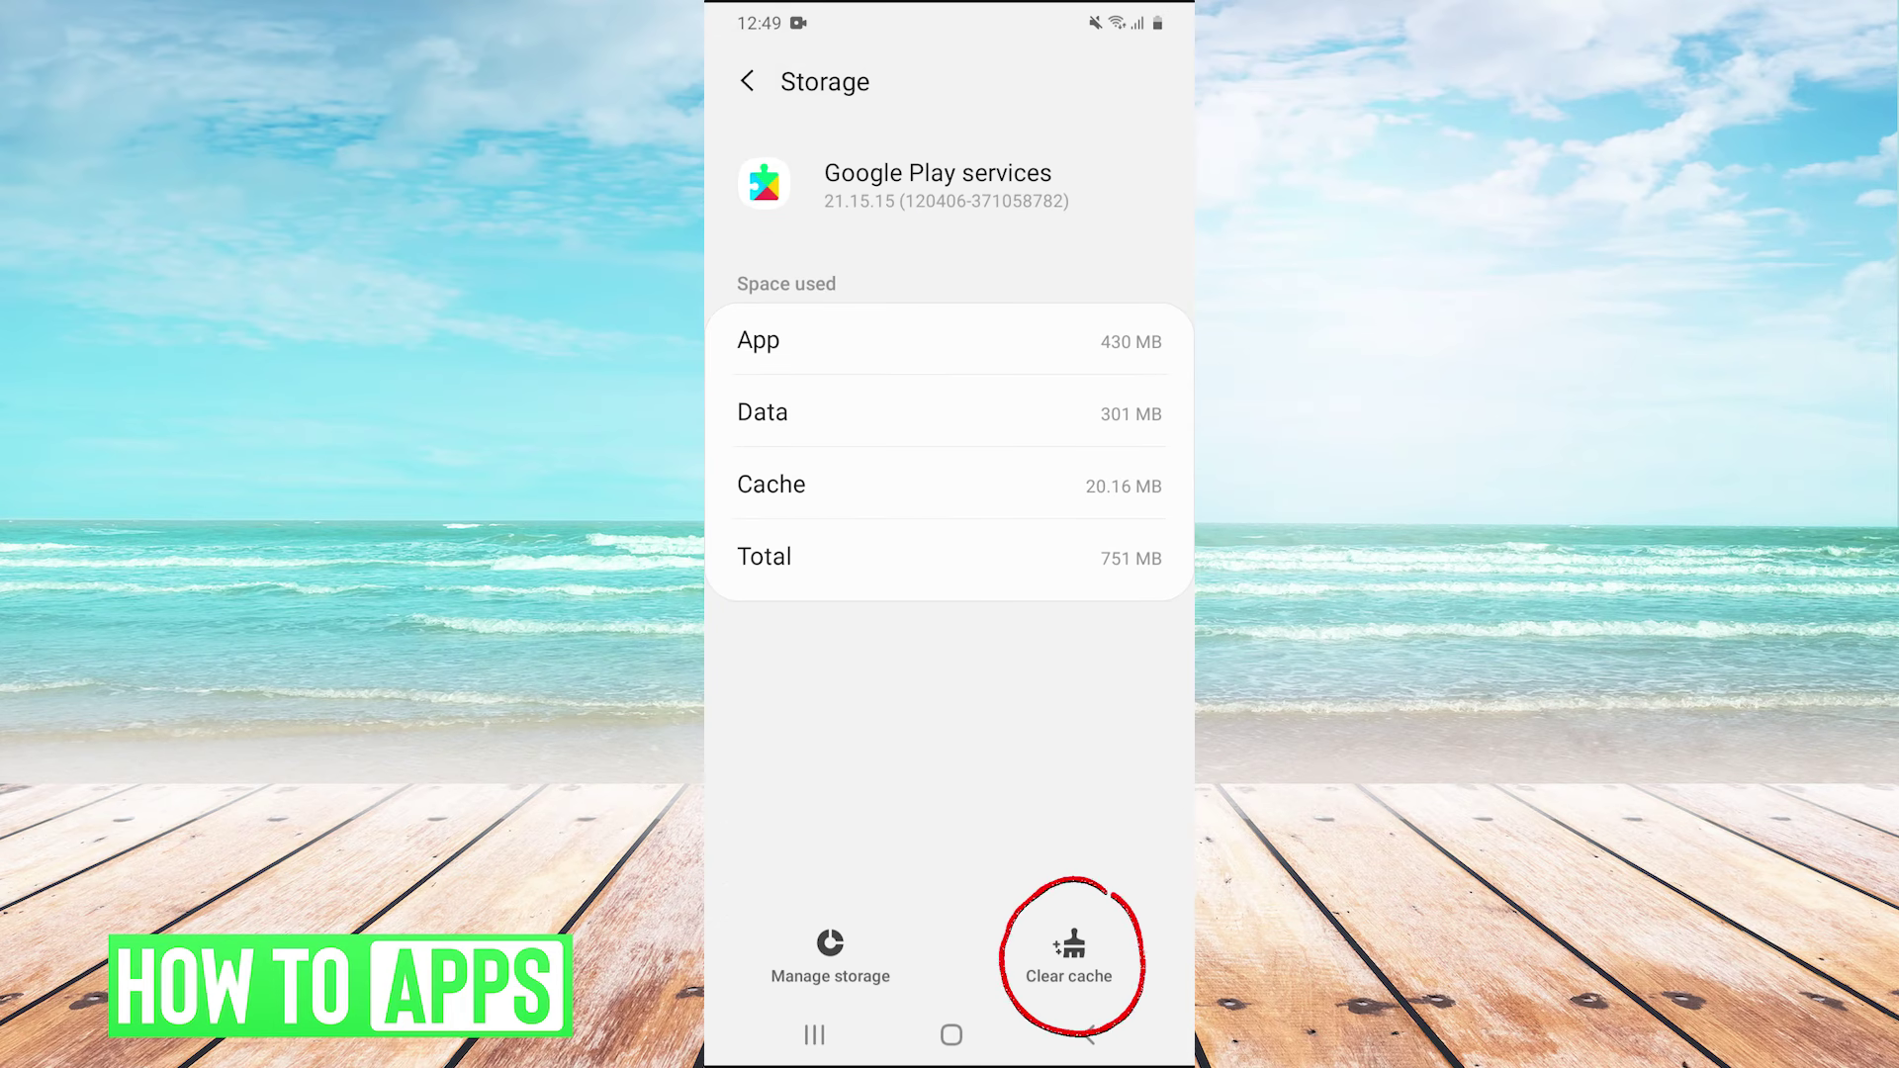
pyautogui.click(1069, 954)
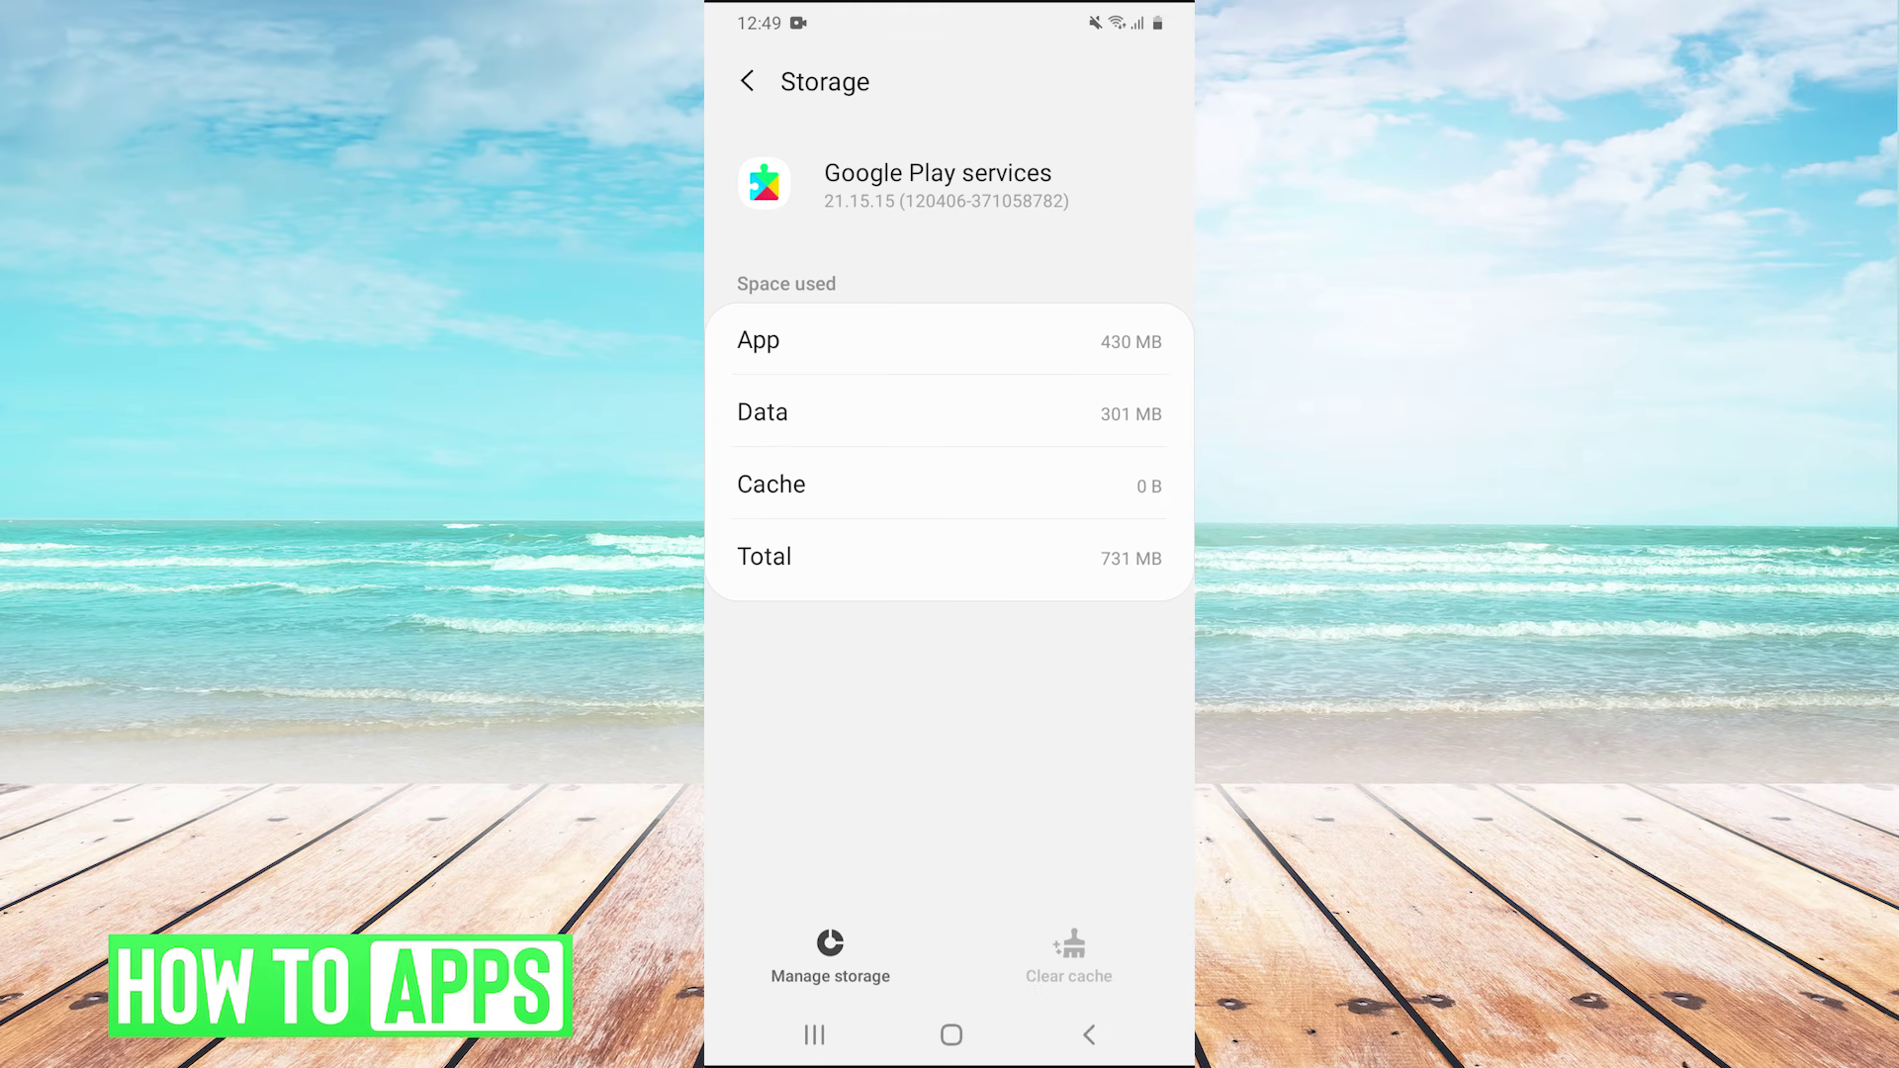
pyautogui.click(748, 81)
pyautogui.click(748, 81)
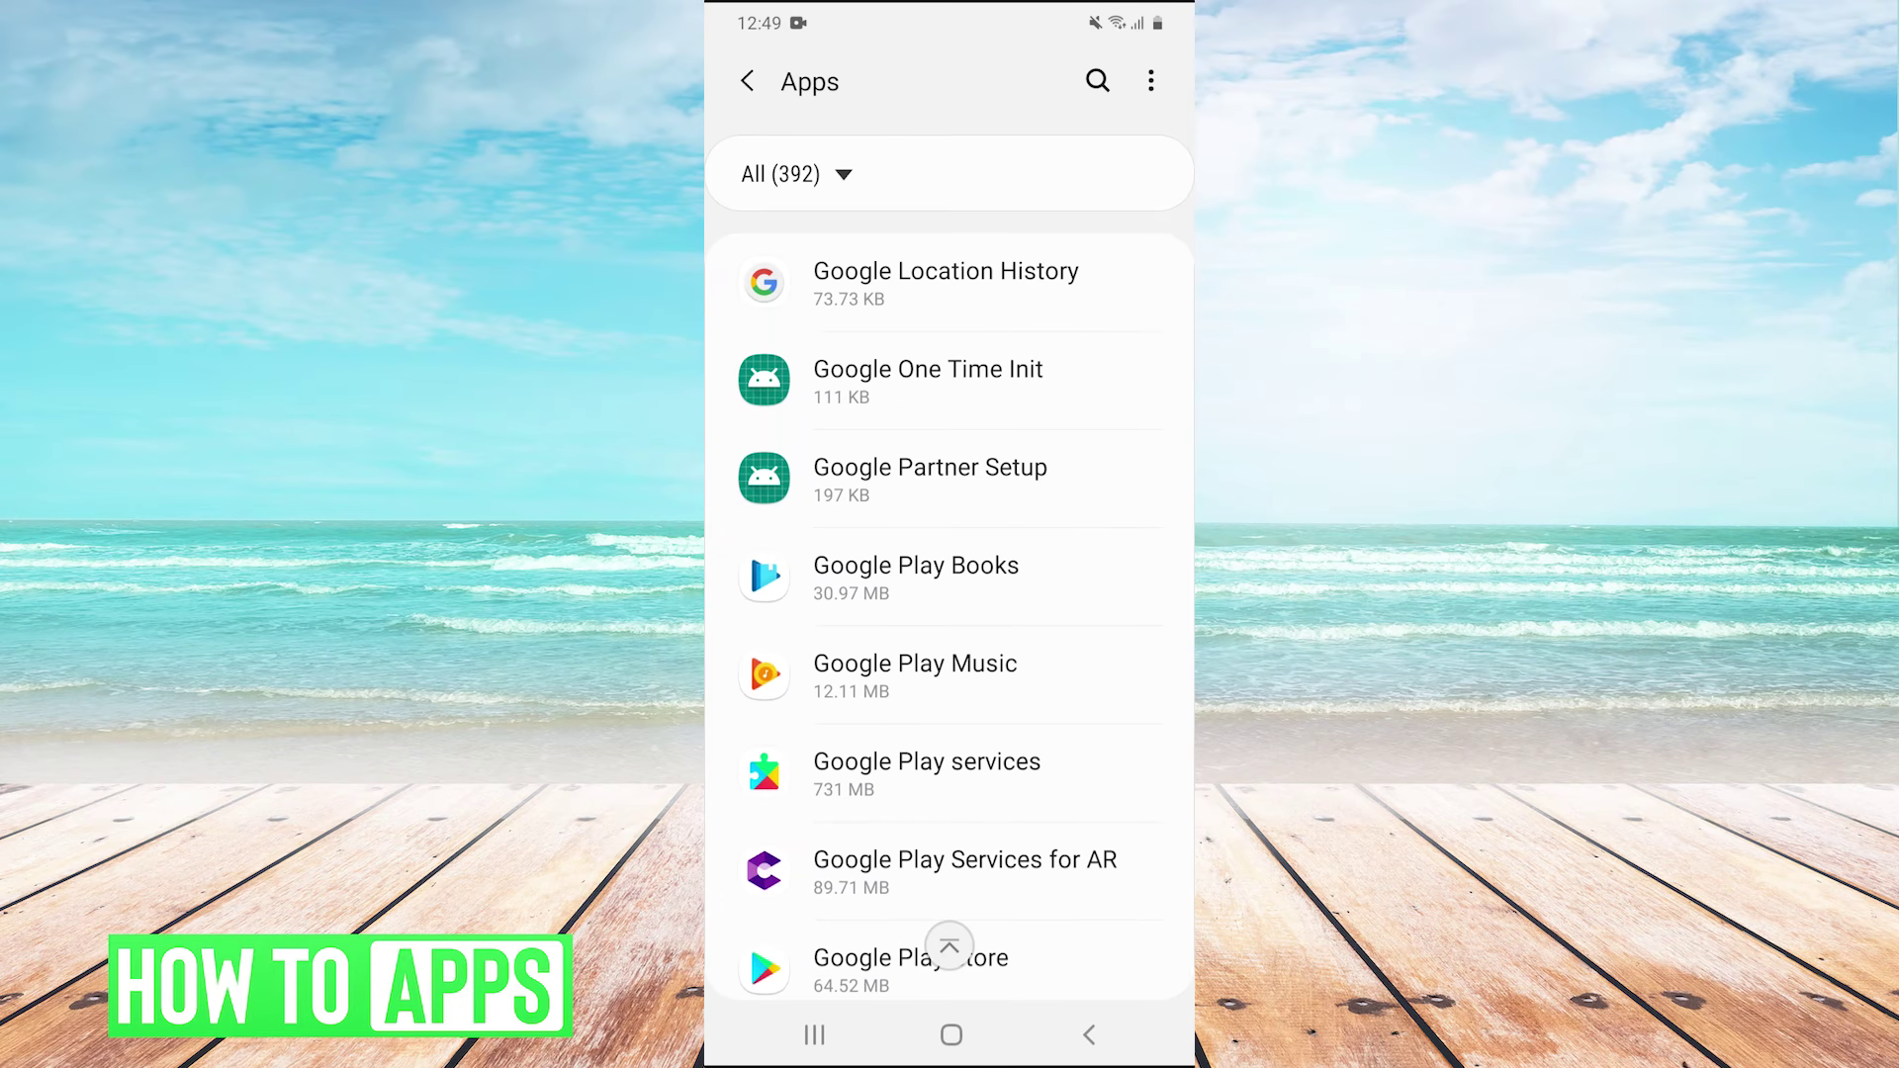
pyautogui.scroll(-1, 950, 613)
# Uninstall Google Play Store's updates, confirming the revert to its factory version
pyautogui.scroll(-1, 950, 613)
pyautogui.scroll(-1, 950, 613)
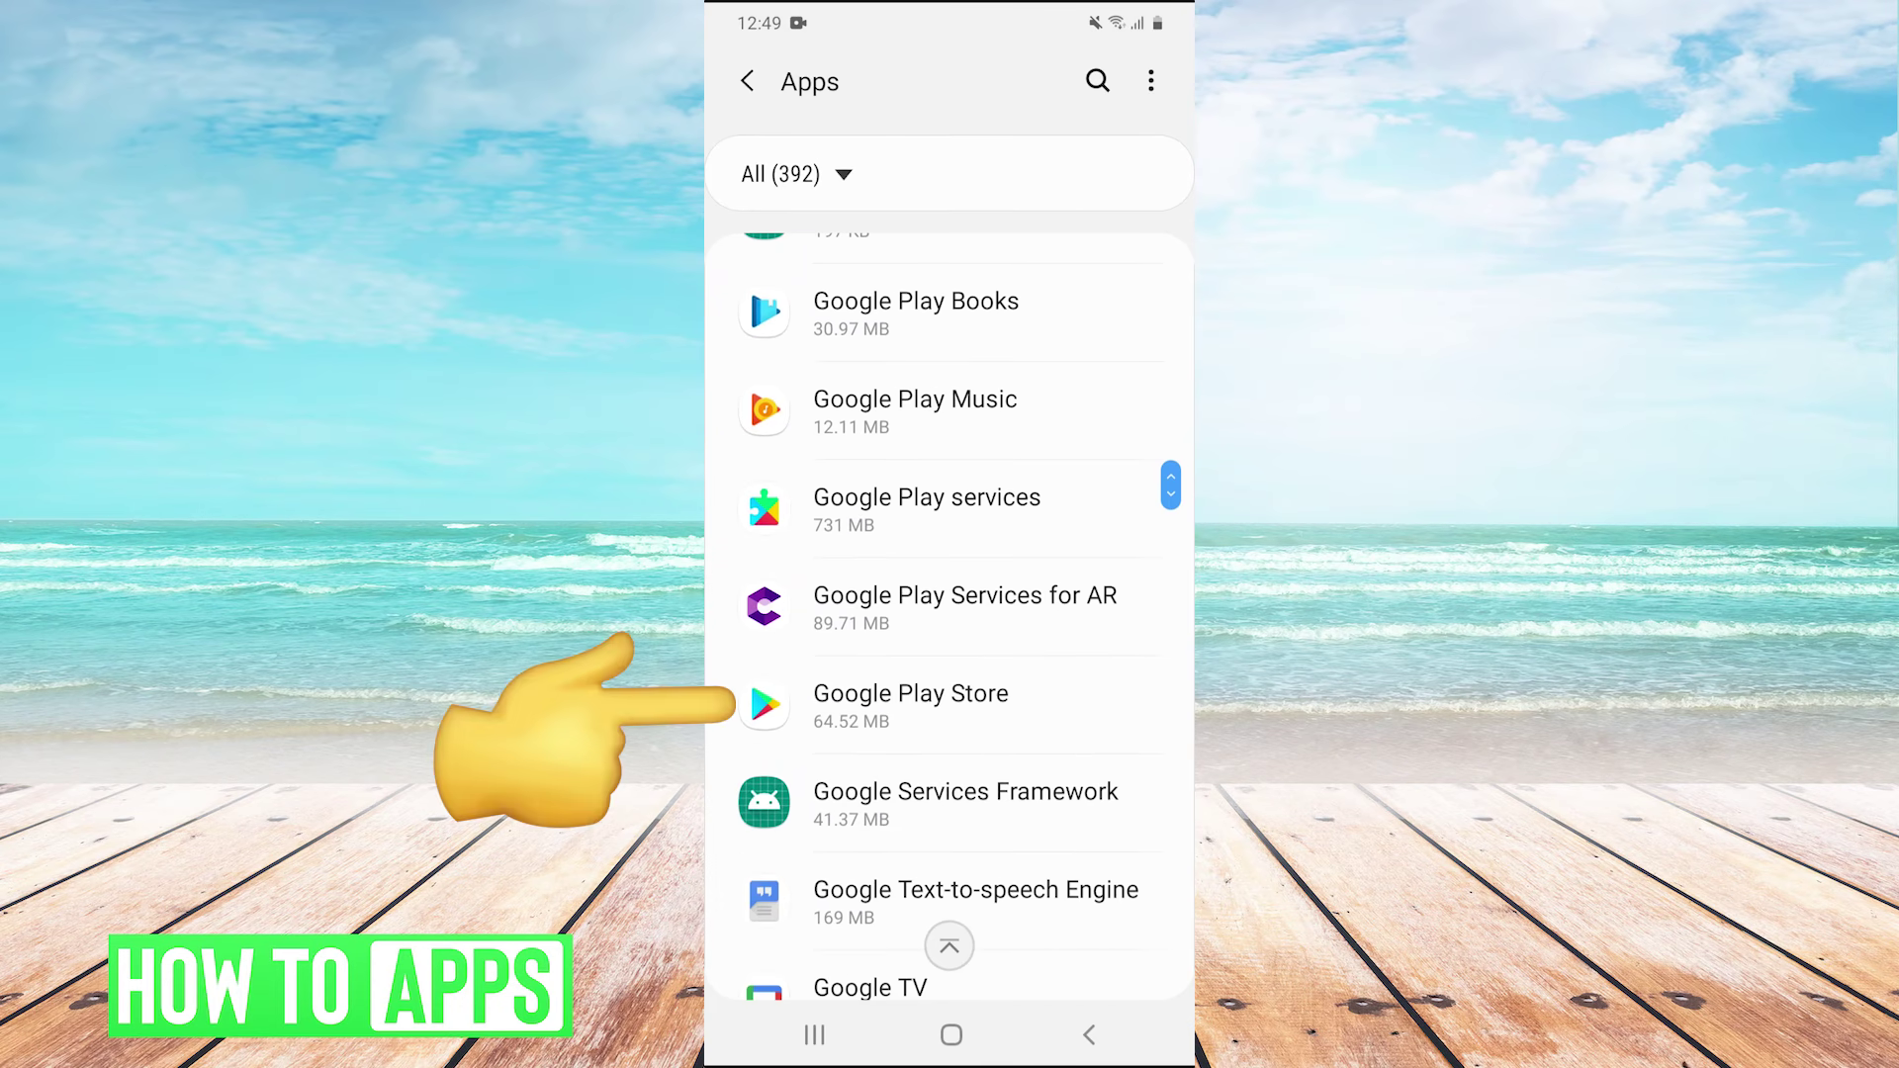
pyautogui.click(750, 679)
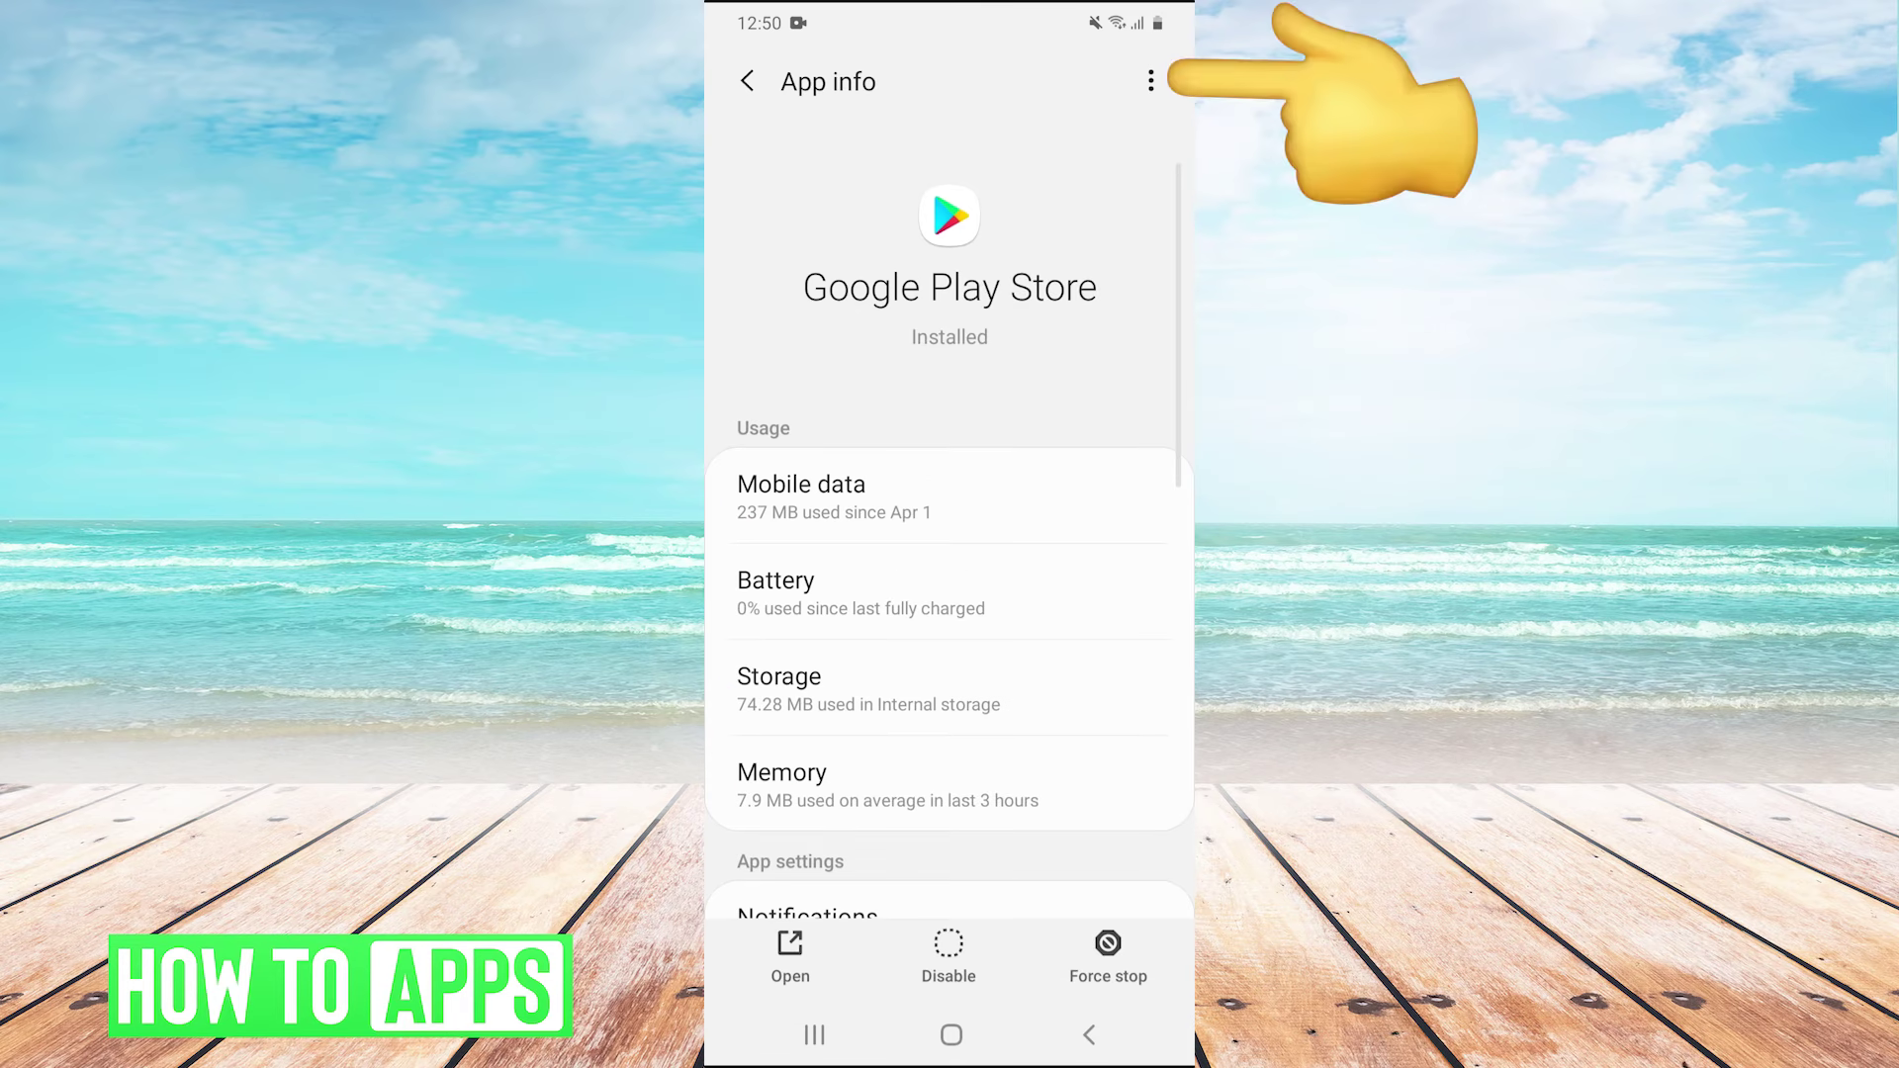
pyautogui.click(1150, 81)
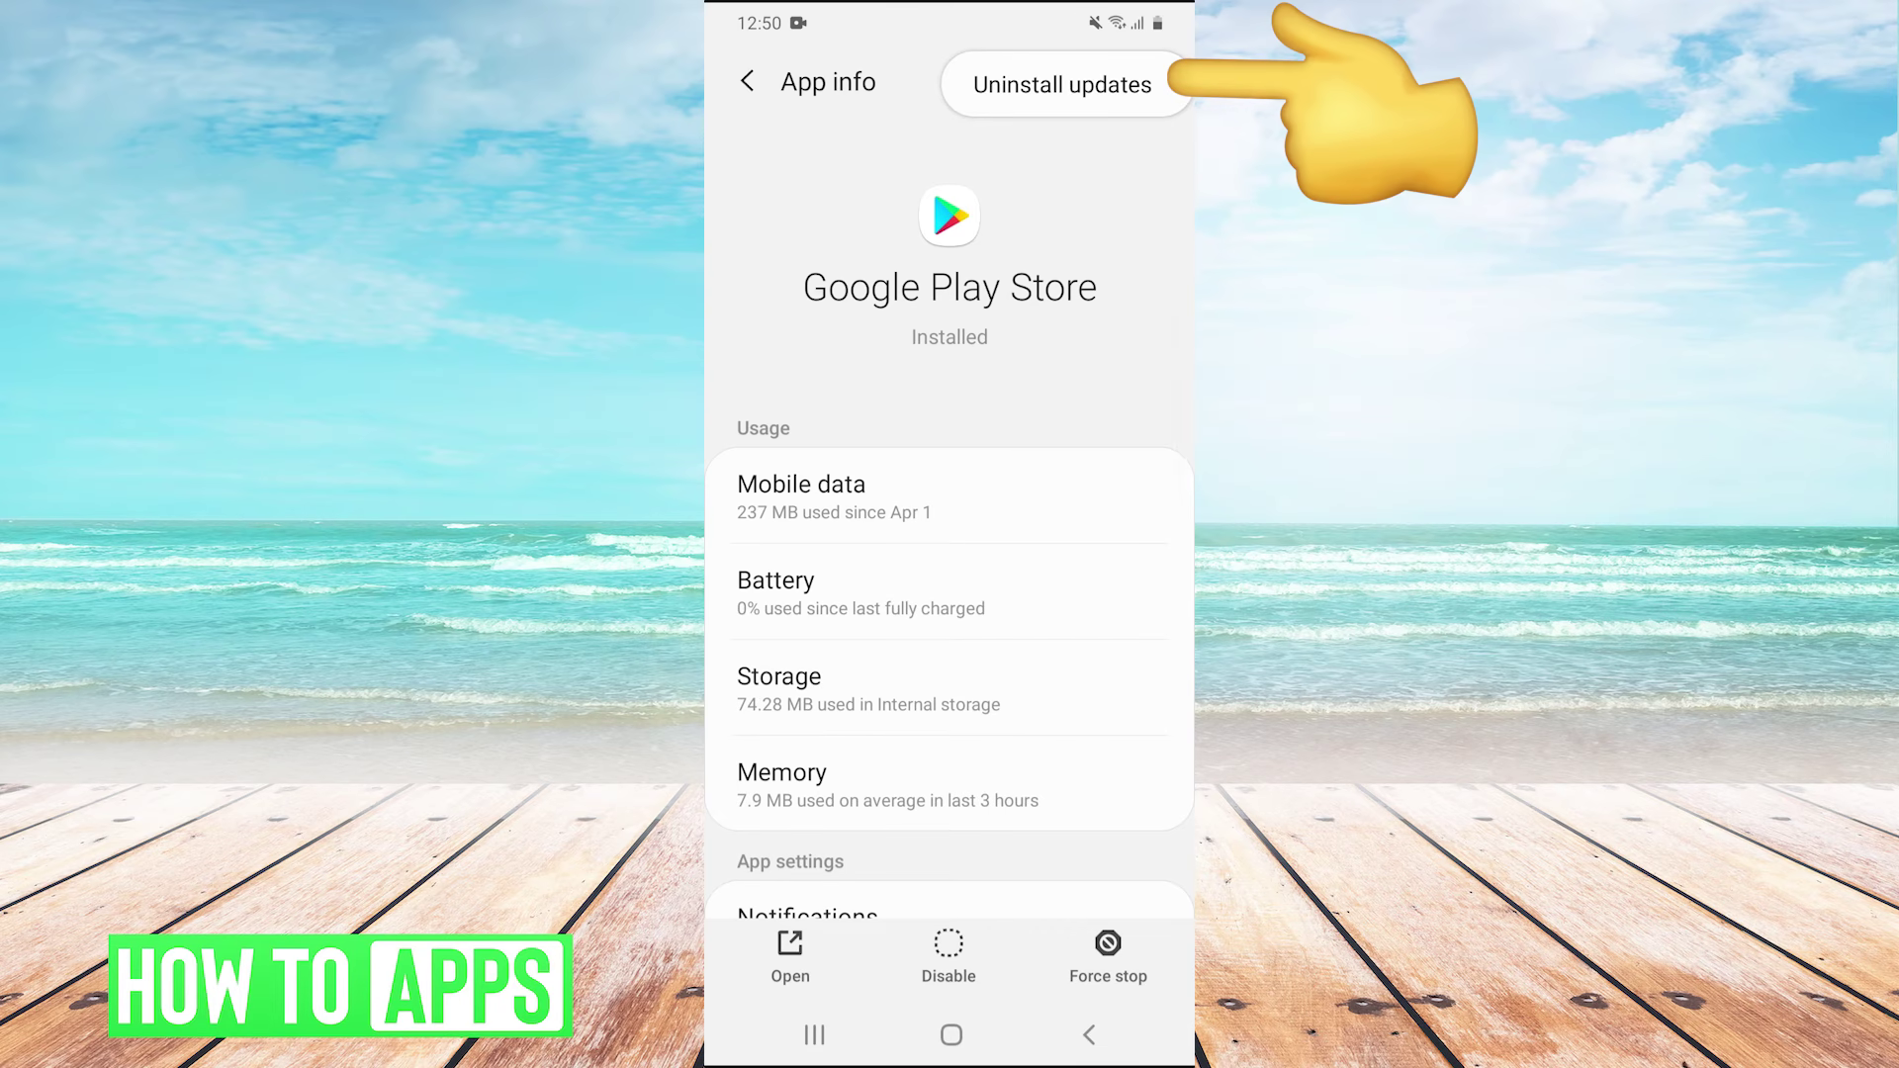
pyautogui.click(1063, 84)
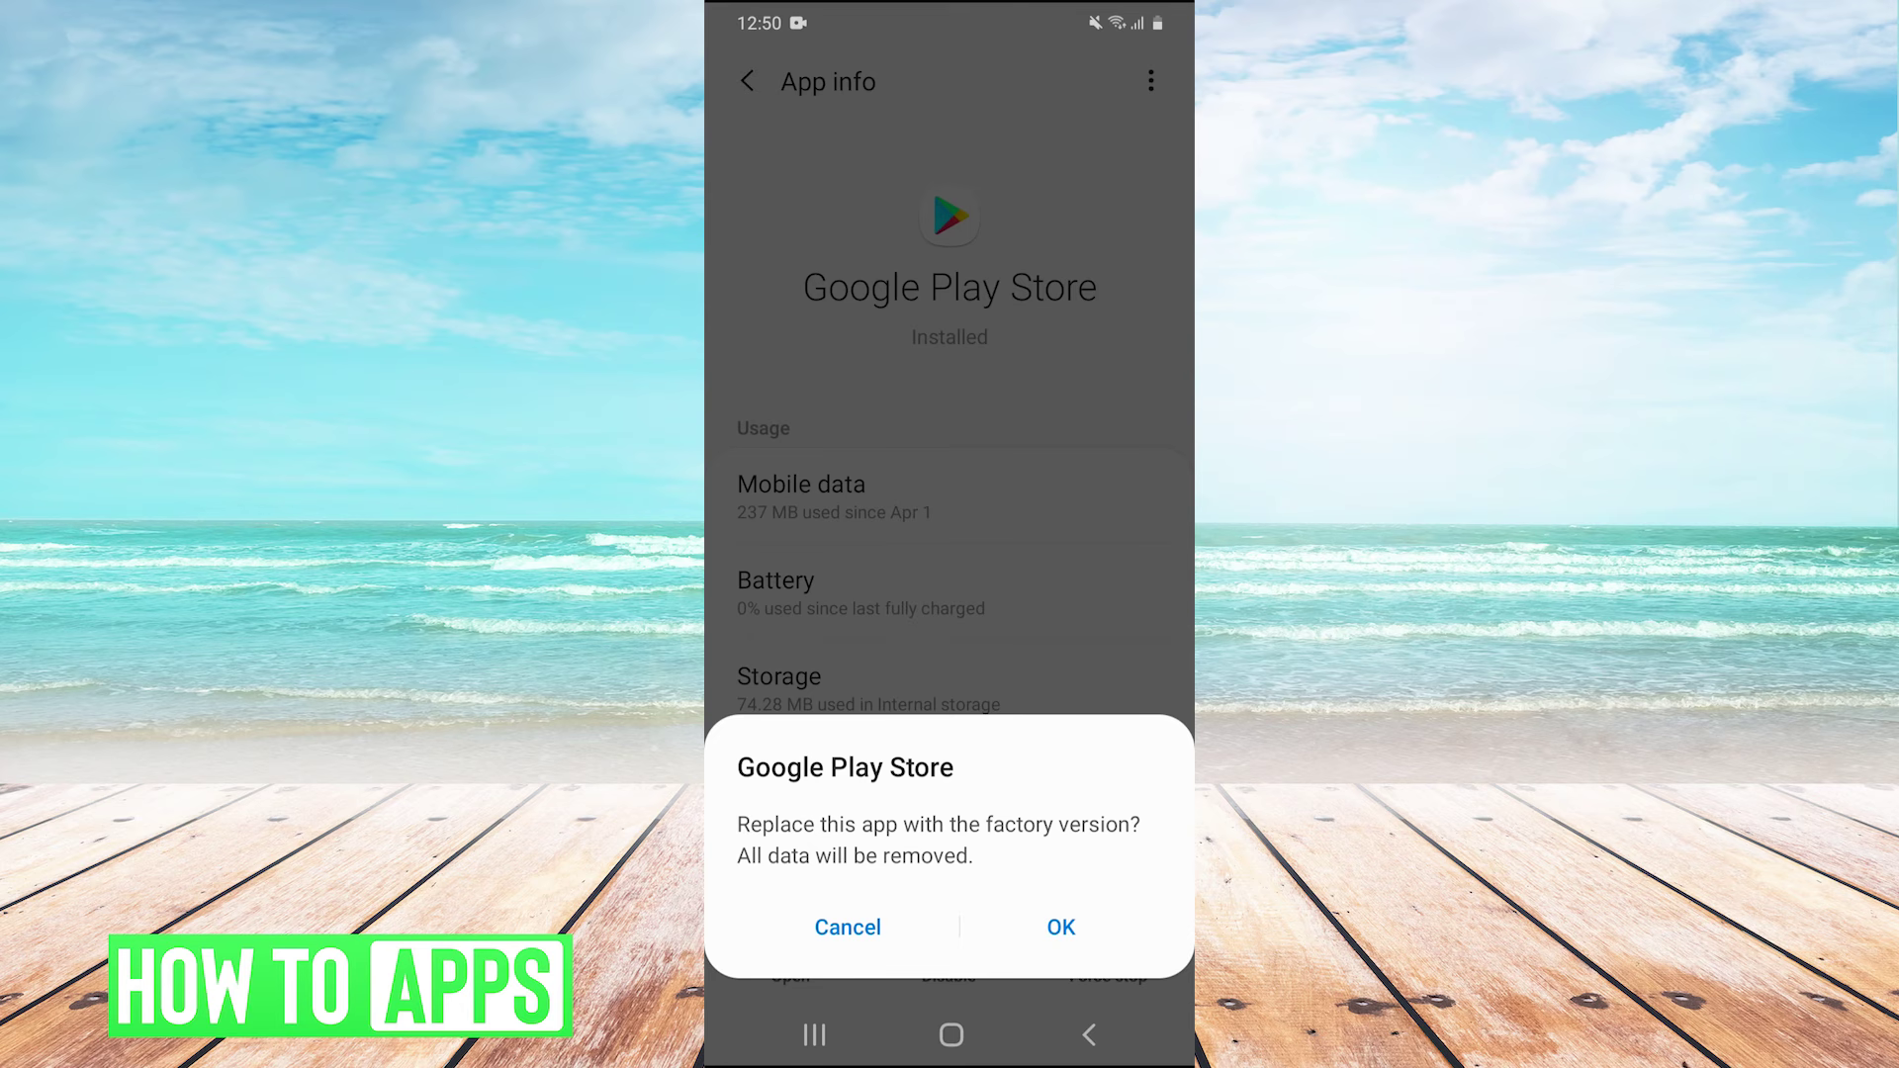
pyautogui.click(1061, 926)
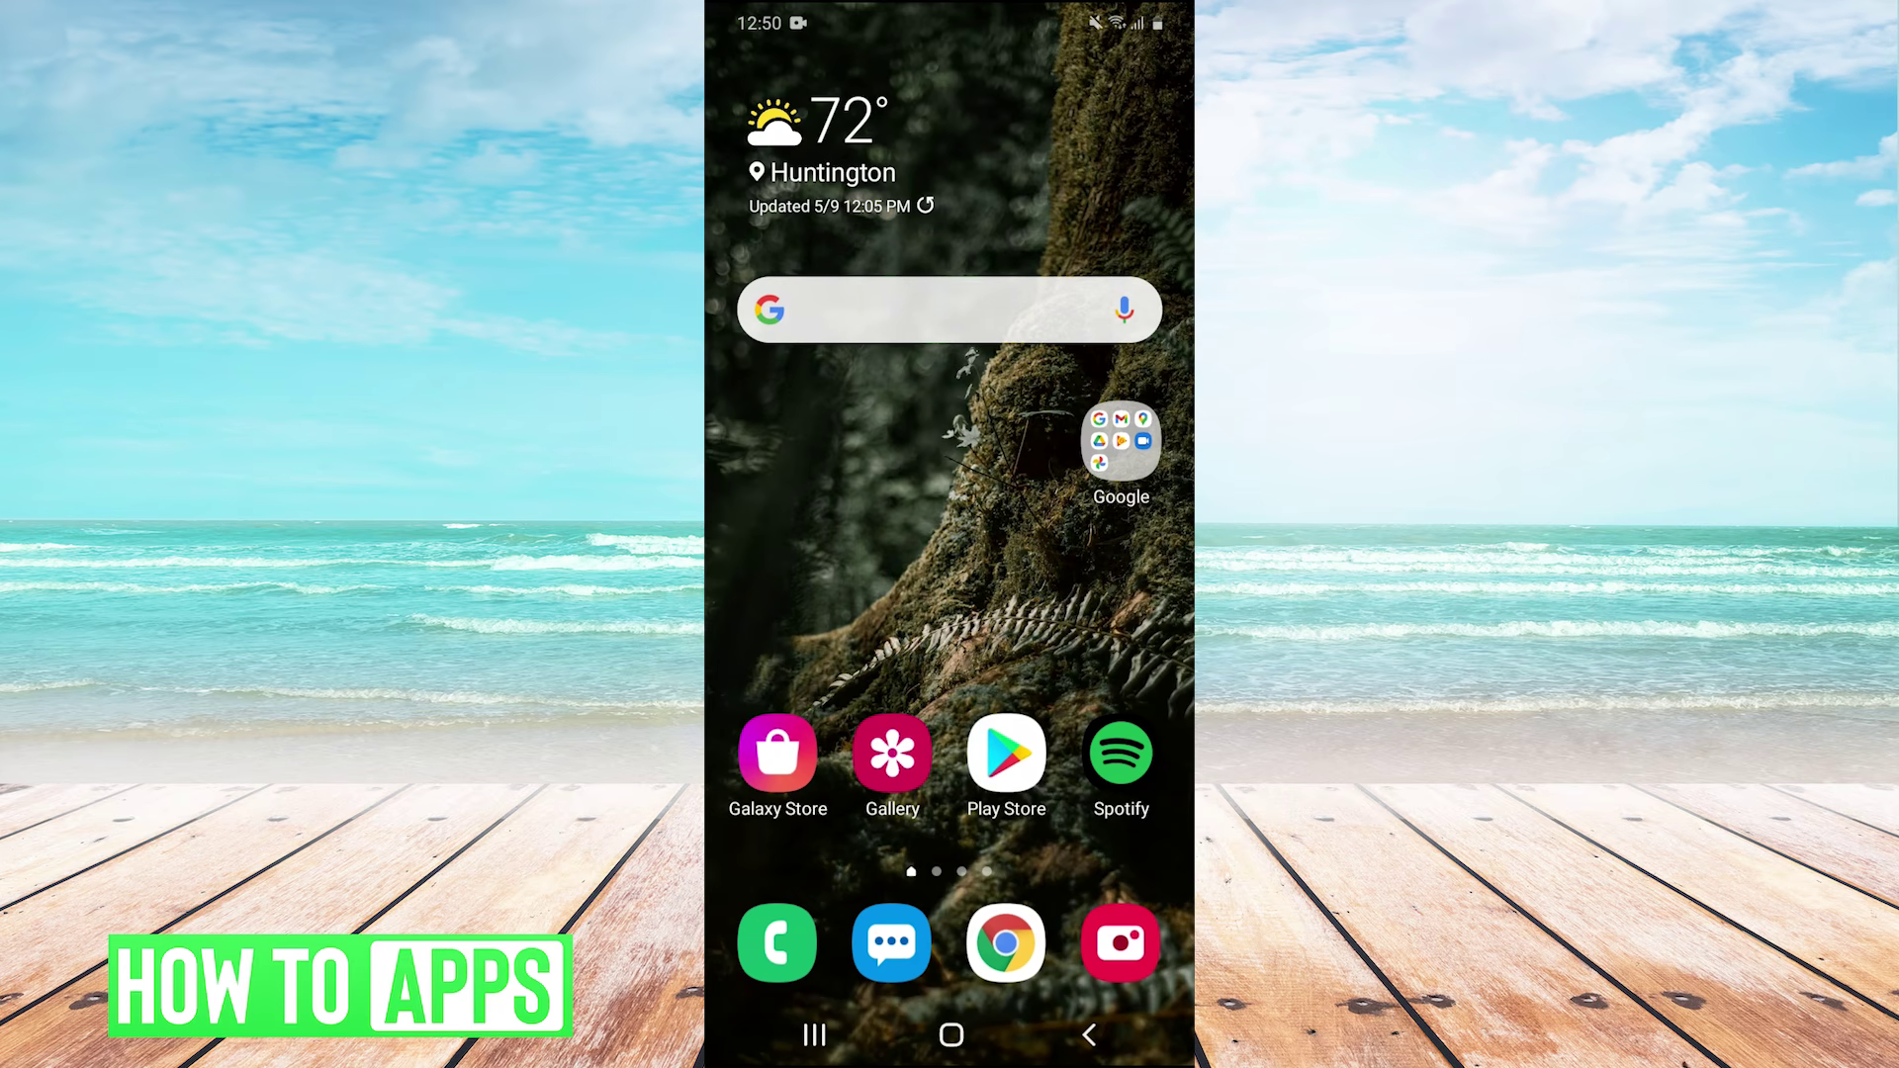
# Relaunch Play Store from the home screen, let its Games page load, then go Home
pyautogui.click(1007, 754)
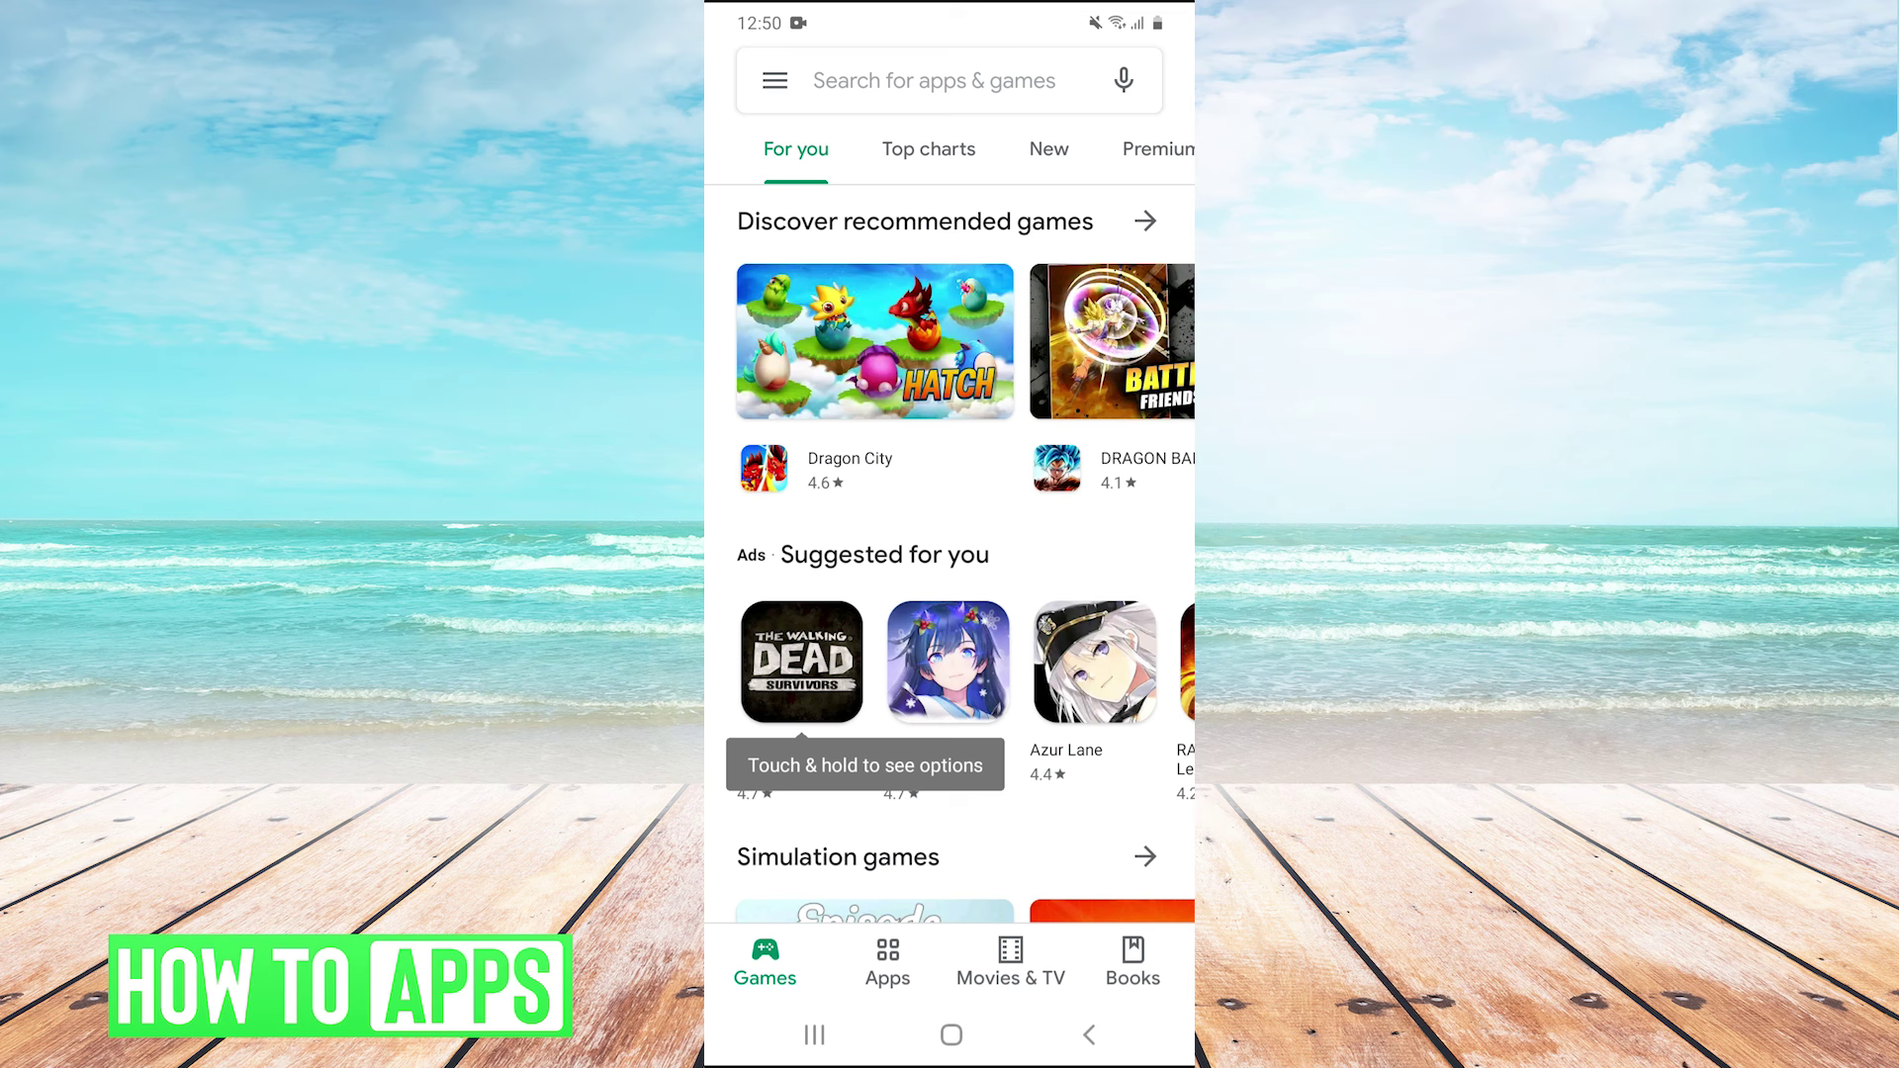
pyautogui.click(951, 1035)
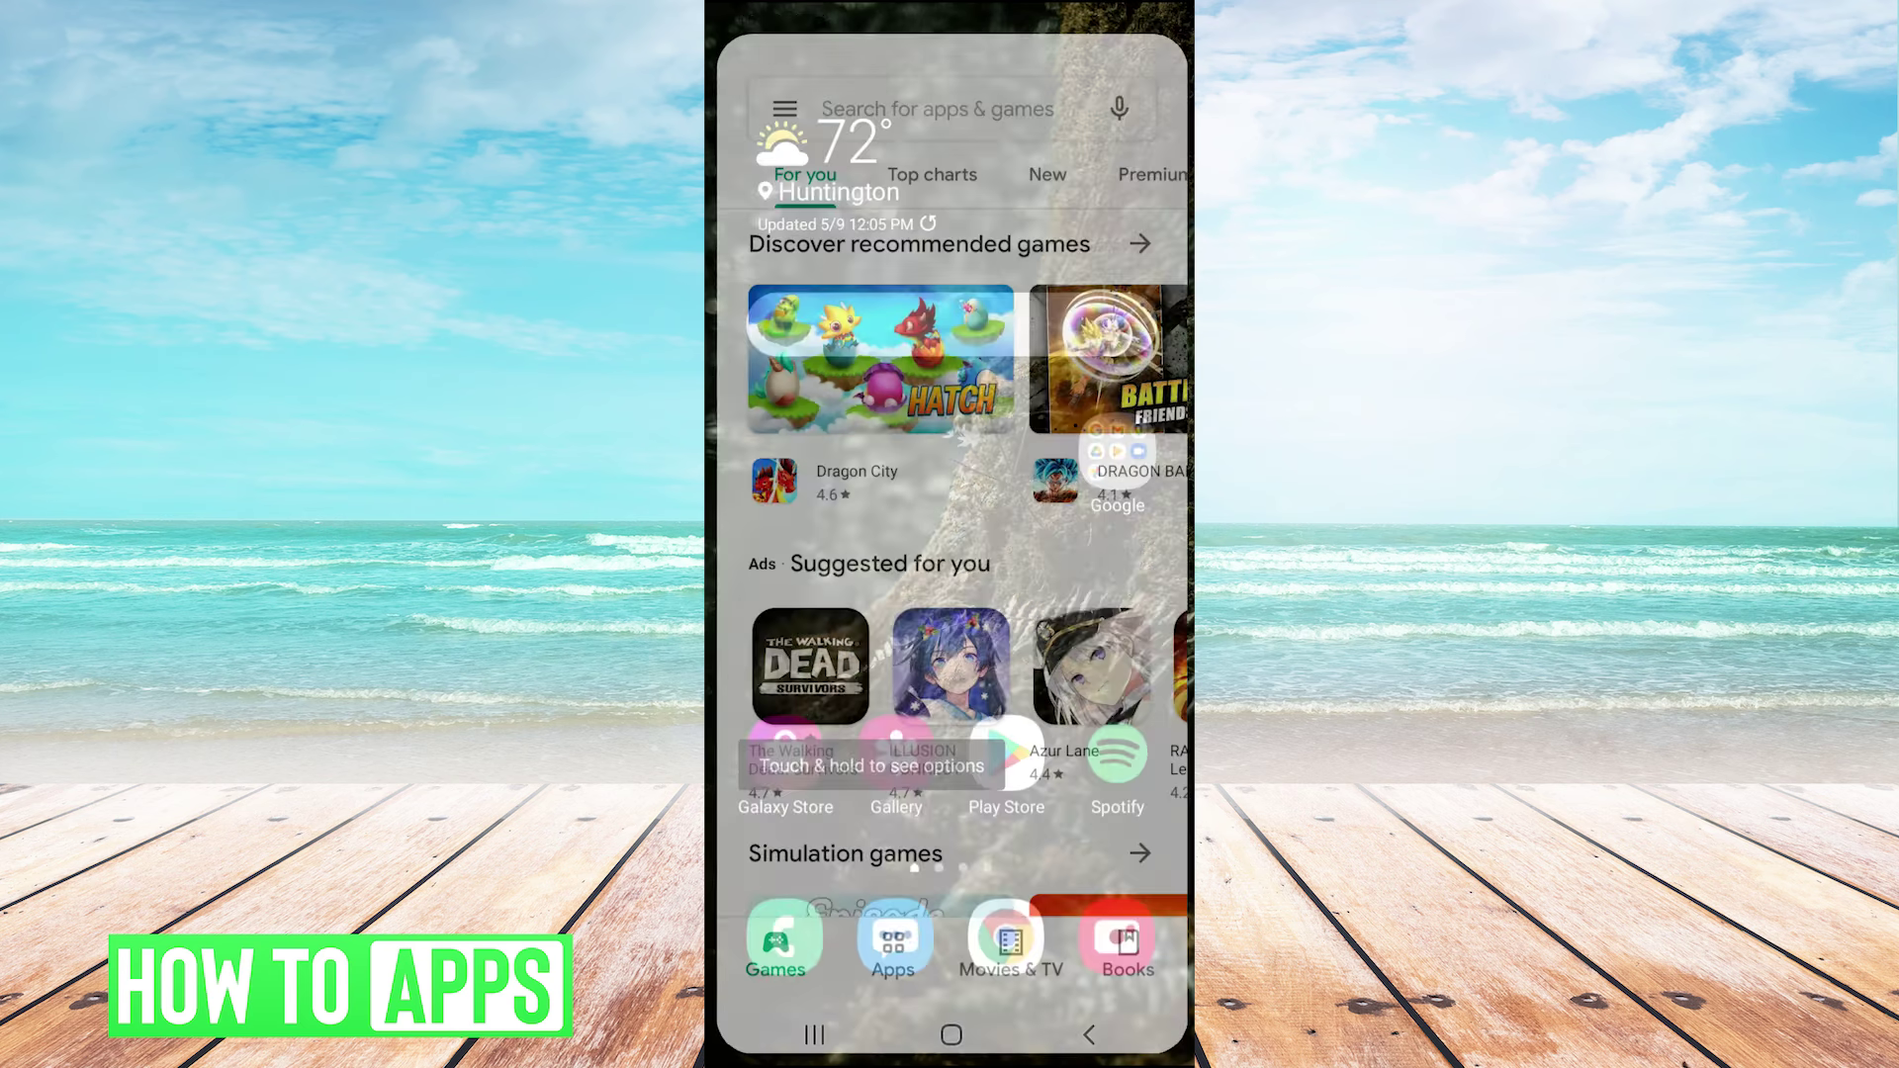